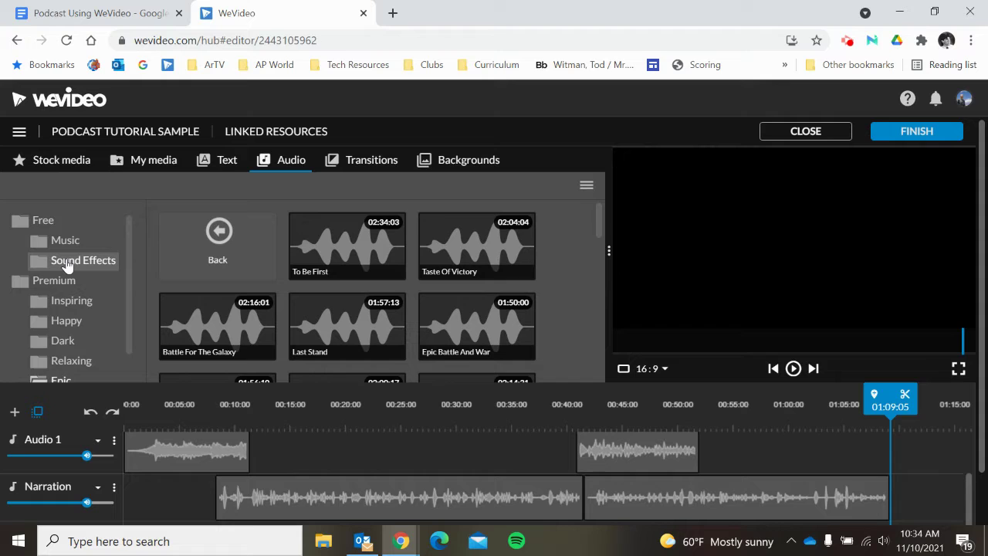
Step: Import 'Anemone - Brian Jonestown' from Google Drive's Music Files folder into My media
{"action": "scroll", "coordinate": [73, 269], "scroll_direction": "down", "scroll_amount": 1}
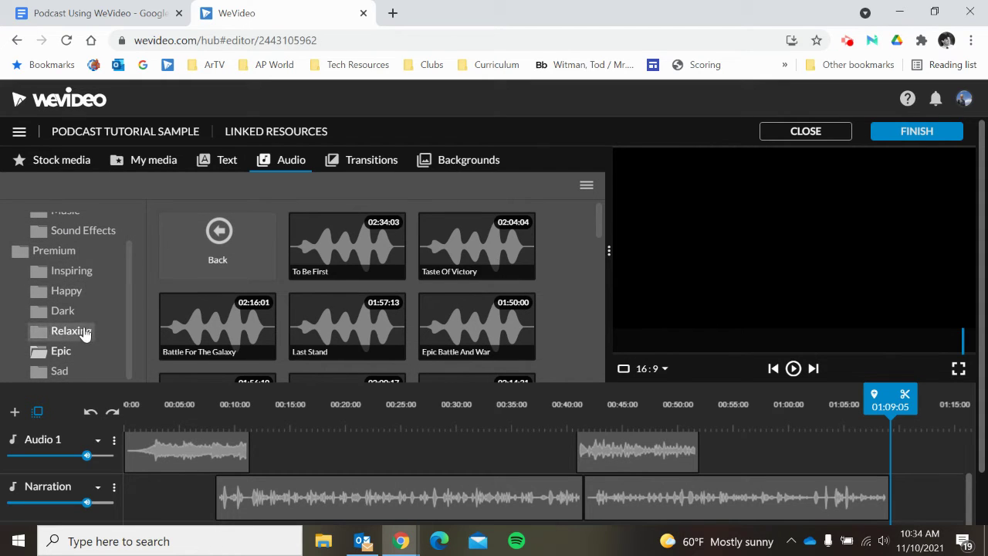
{"action": "scroll", "coordinate": [85, 333], "scroll_direction": "up", "scroll_amount": 1}
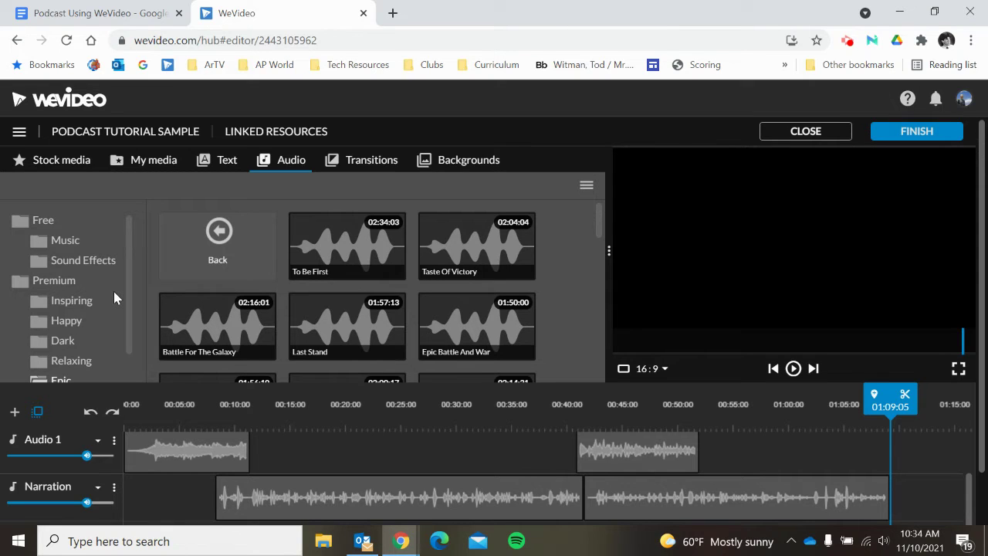
{"action": "left_click", "coordinate": [152, 165]}
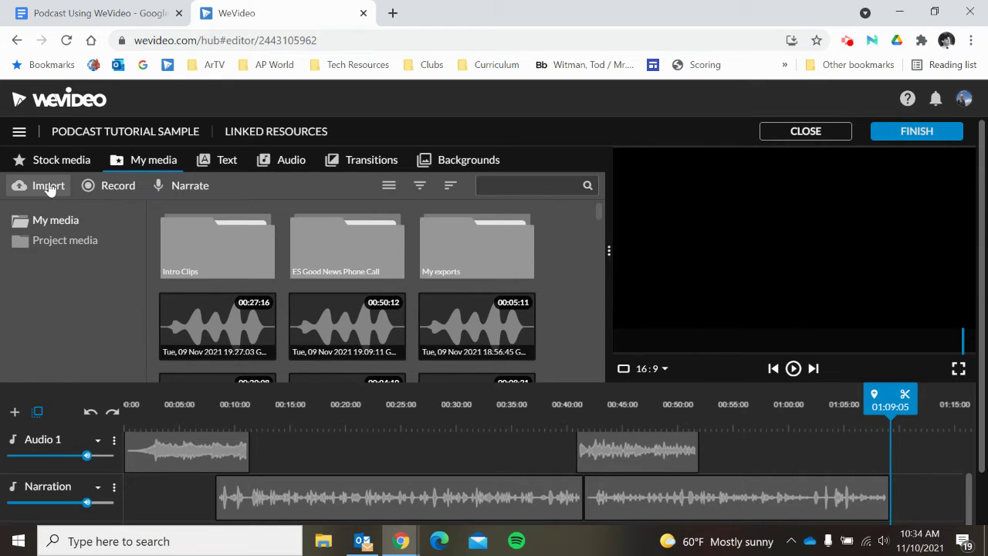
{"action": "left_click", "coordinate": [39, 186]}
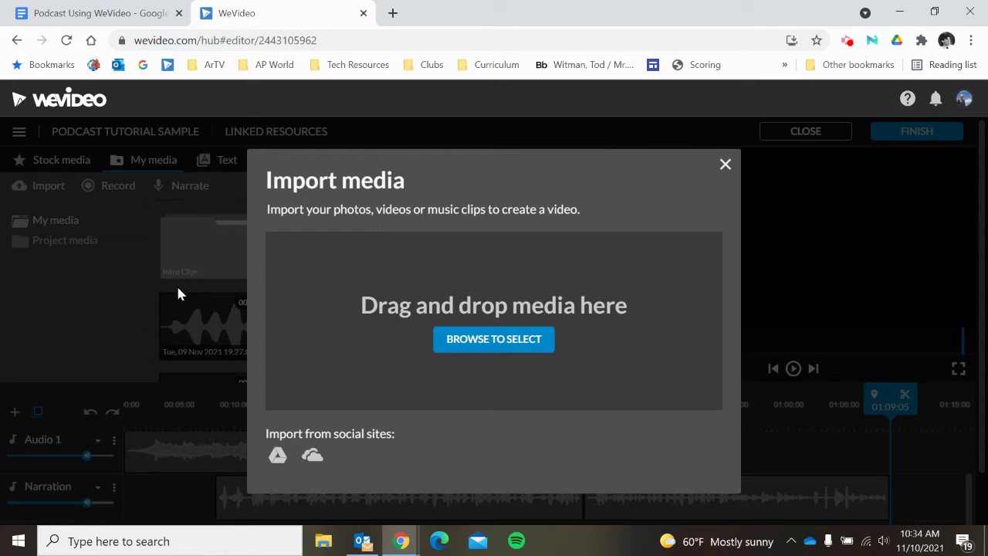
{"action": "left_click", "coordinate": [278, 457]}
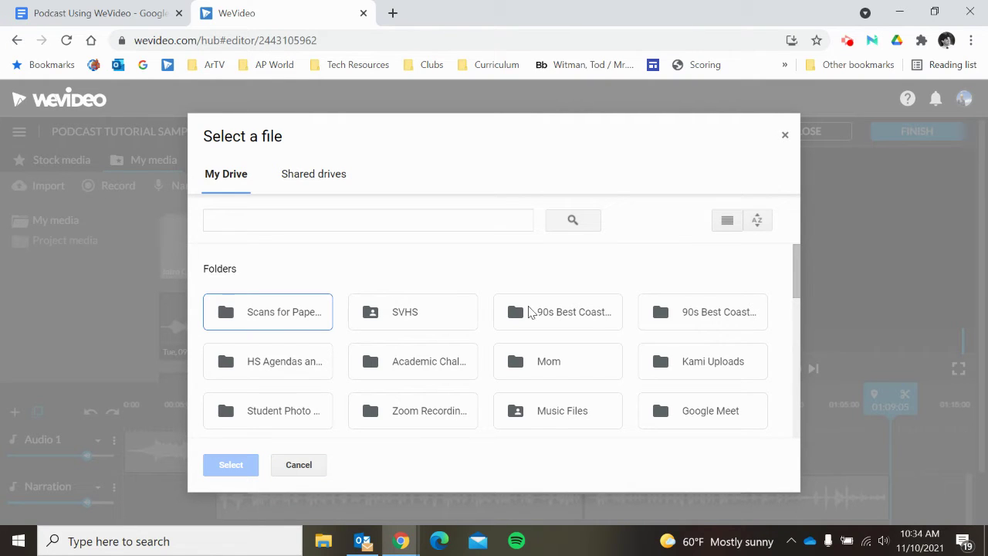
{"action": "scroll", "coordinate": [533, 369], "scroll_direction": "down", "scroll_amount": 1}
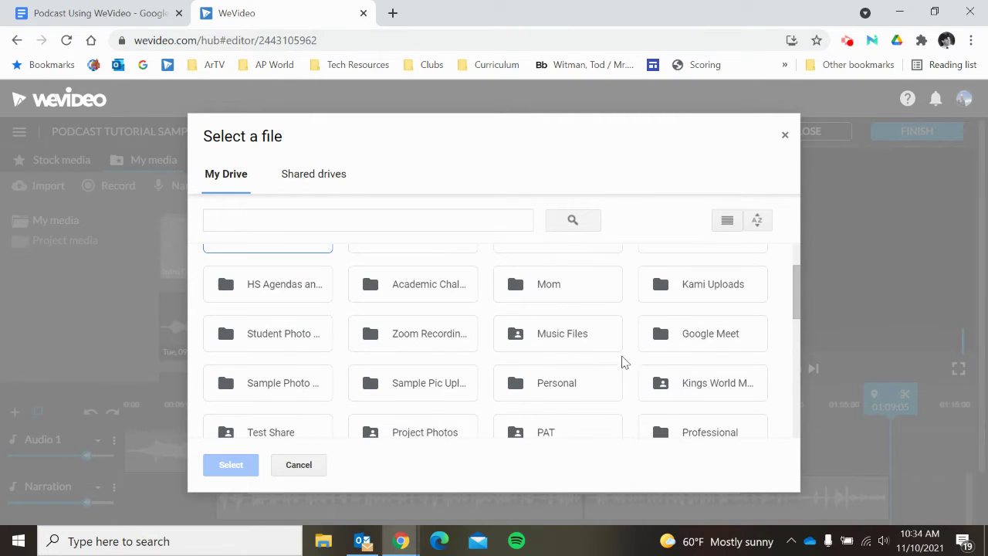
{"action": "double_click", "coordinate": [584, 342]}
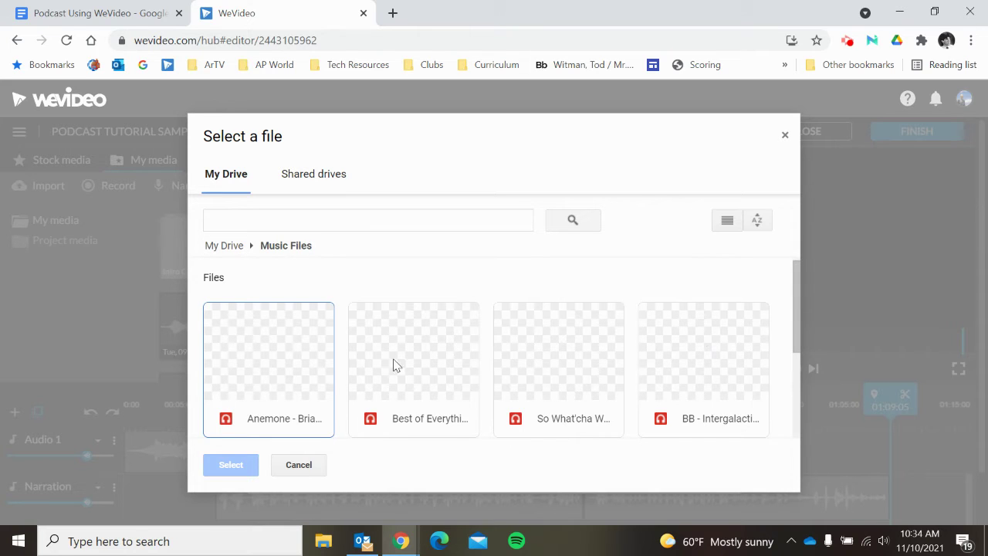
{"action": "left_click", "coordinate": [292, 364]}
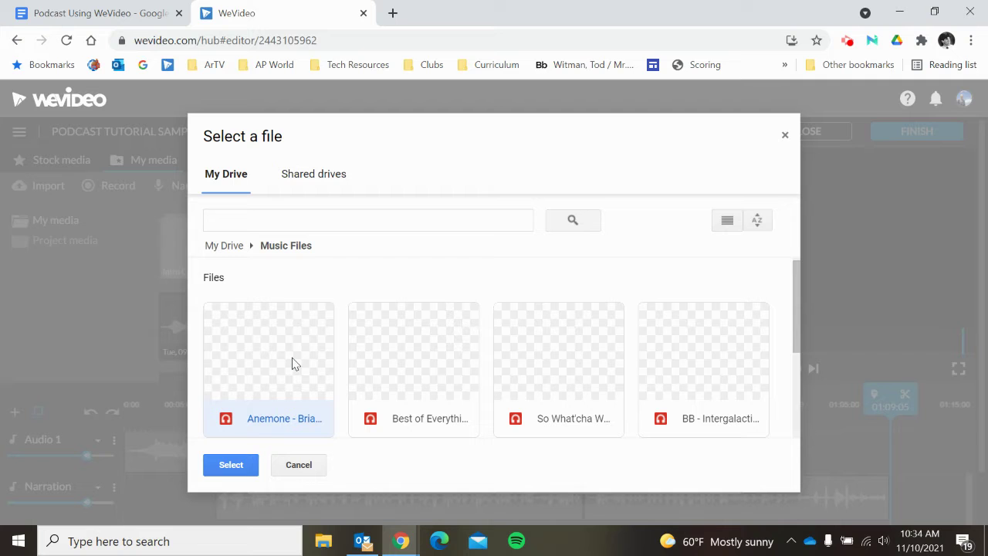
{"action": "left_click", "coordinate": [230, 465]}
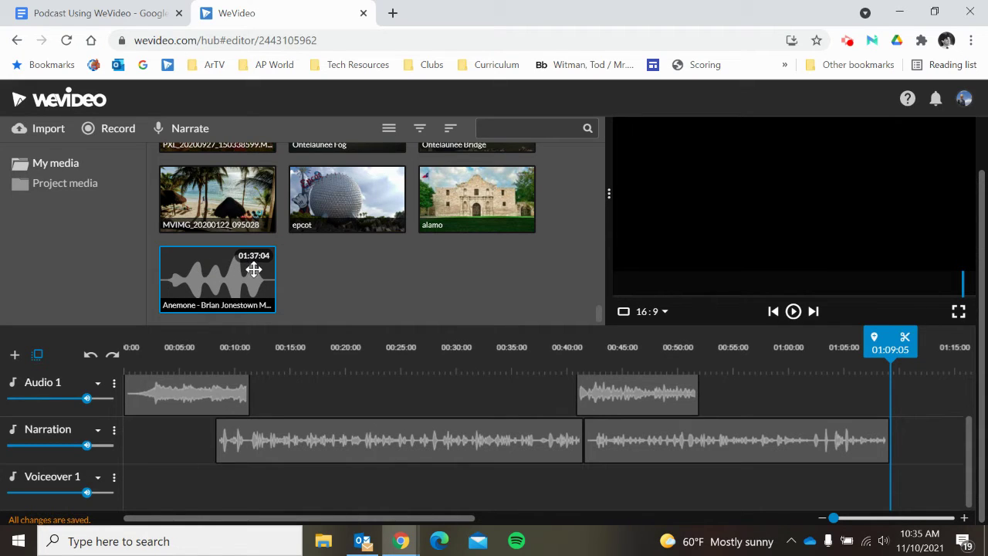
Step: Place the Anemone clip on the Audio 1 track, starting near 0:56
{"action": "mouse_move", "coordinate": [224, 280]}
{"action": "left_mouse_down"}
{"action": "mouse_move", "coordinate": [685, 342]}
{"action": "mouse_move", "coordinate": [899, 394]}
{"action": "mouse_move", "coordinate": [873, 393]}
{"action": "left_mouse_up"}
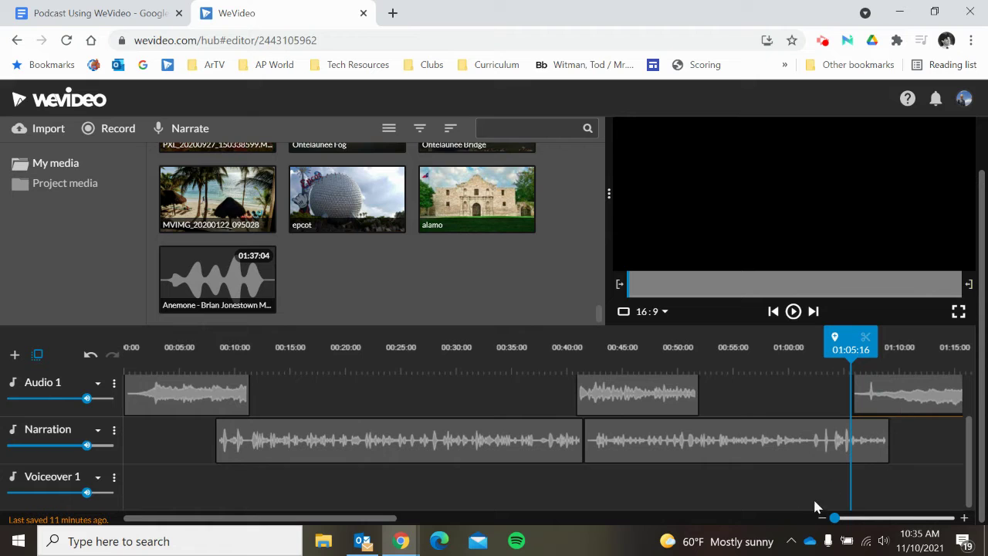
{"action": "left_click_drag", "start_coordinate": [360, 518], "coordinate": [529, 518]}
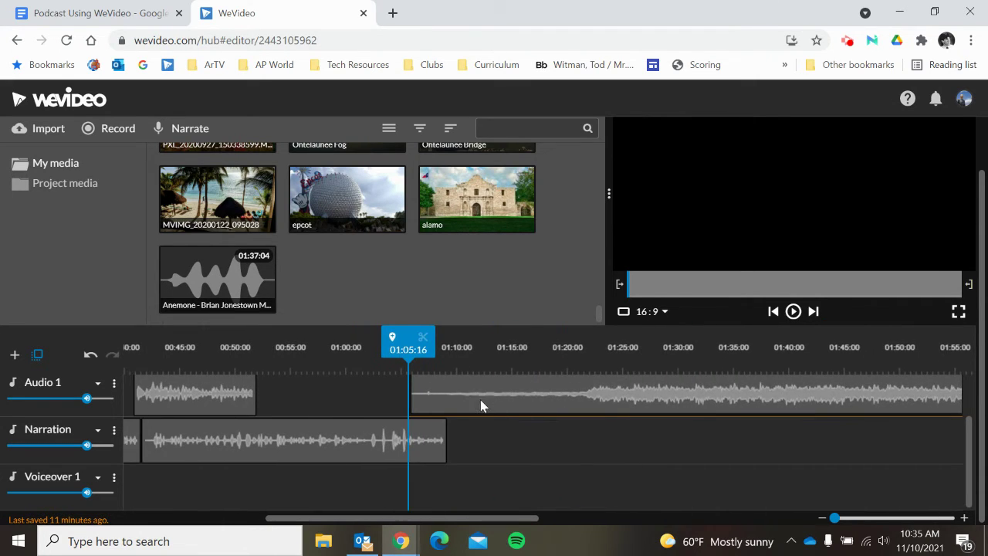
{"action": "left_click_drag", "start_coordinate": [480, 396], "coordinate": [373, 396]}
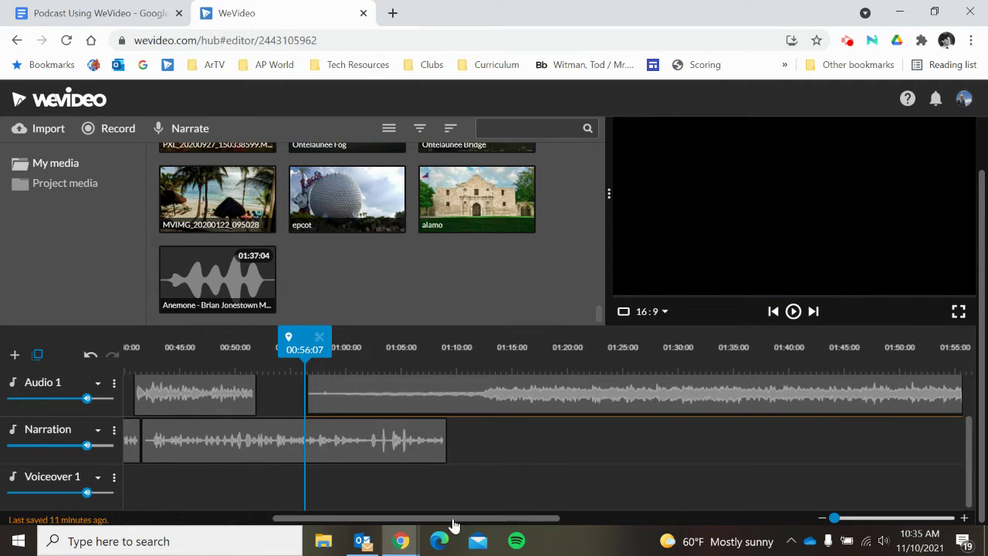
{"action": "left_click_drag", "start_coordinate": [315, 516], "coordinate": [164, 516]}
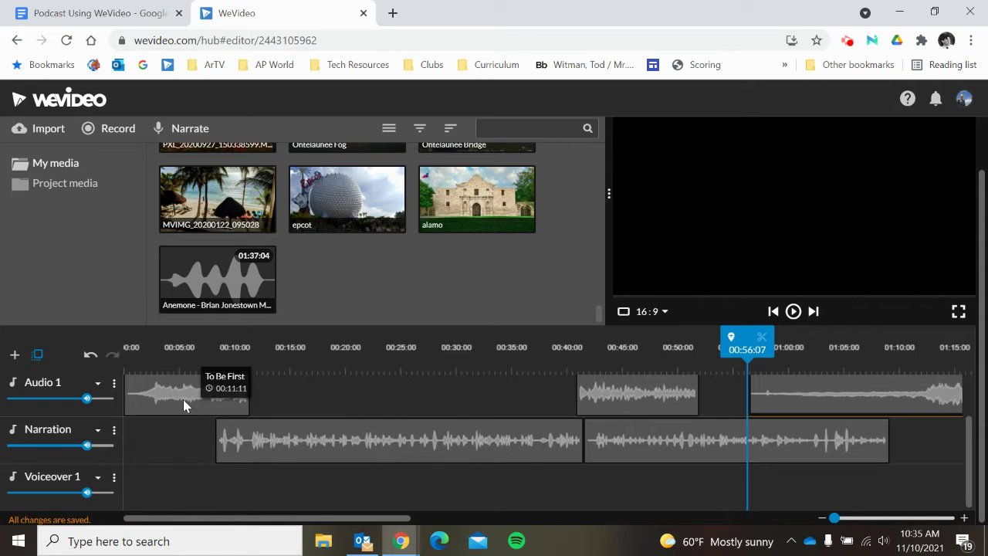
Step: Play the podcast from the start and pause at about 00:11:20
{"action": "left_click", "coordinate": [773, 311]}
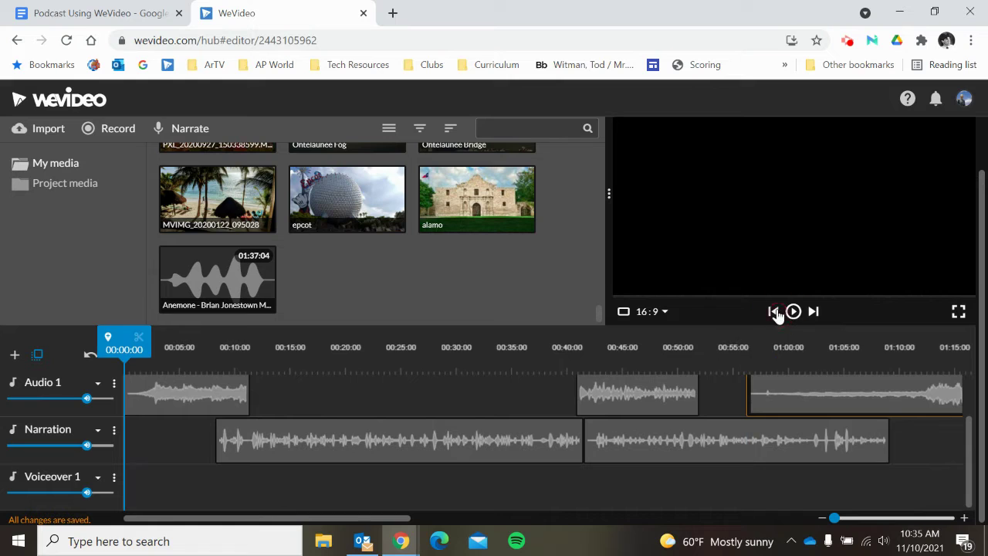
{"action": "left_click", "coordinate": [793, 311]}
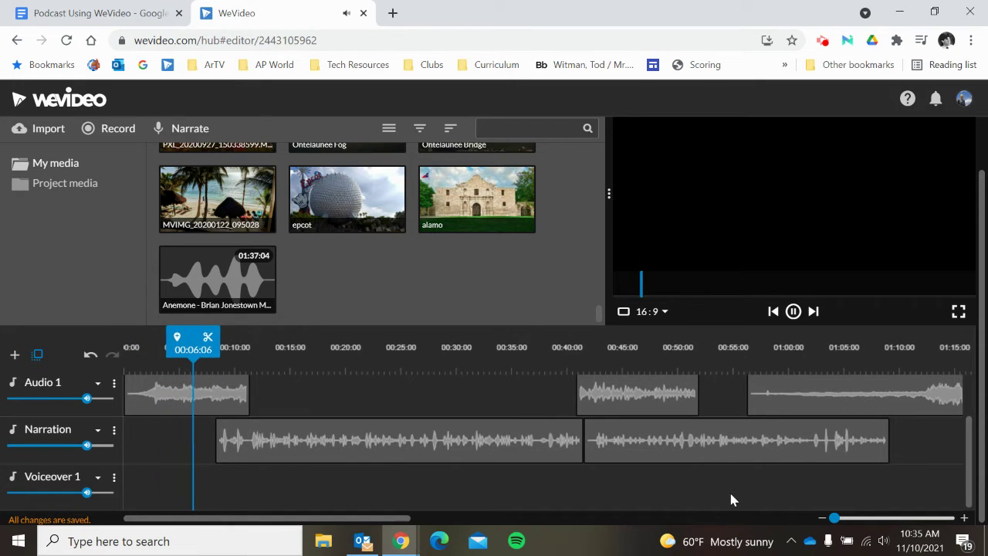
{"action": "left_click", "coordinate": [794, 312]}
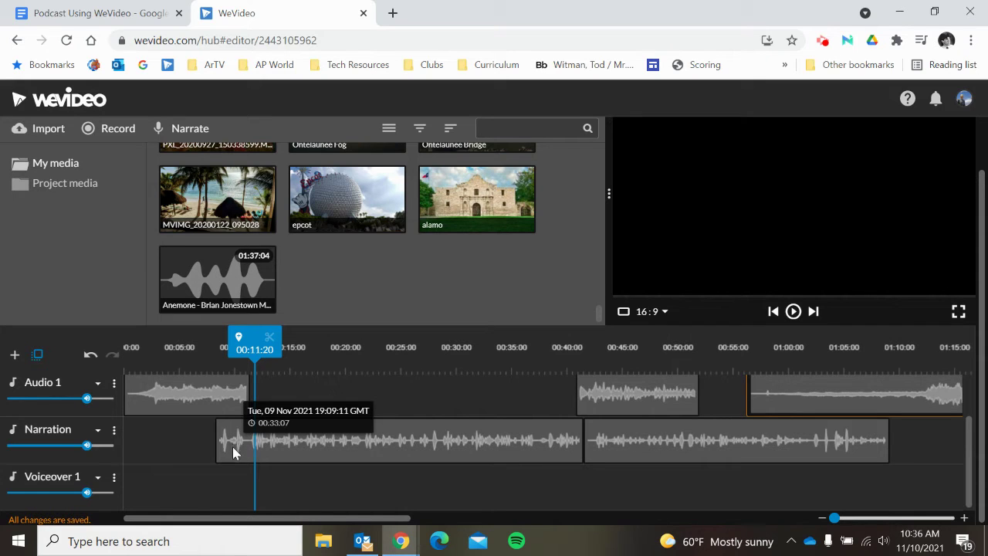
Step: Split the first Narration clip at 00:11:09 and delete the short leading piece
{"action": "left_click", "coordinate": [255, 339]}
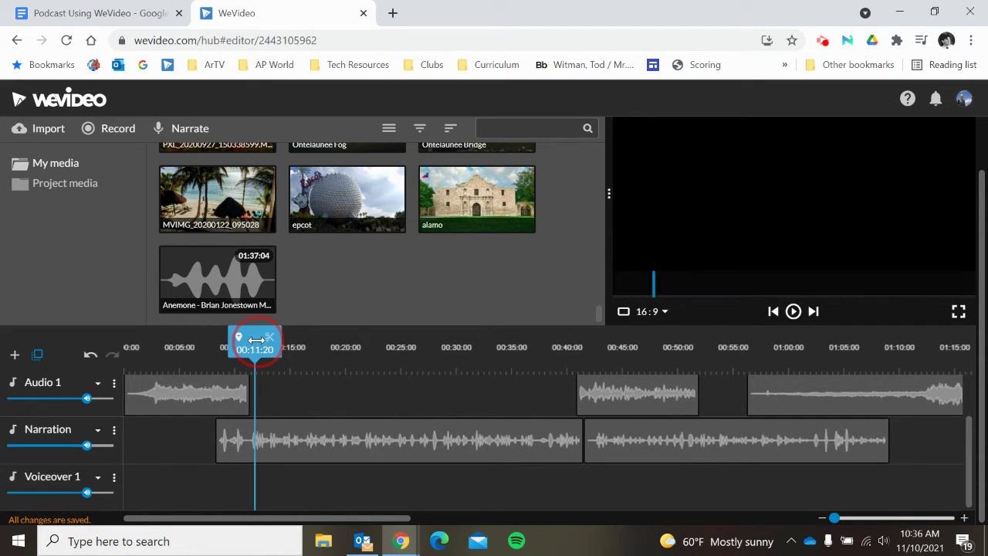
{"action": "left_click_drag", "start_coordinate": [257, 340], "coordinate": [250, 340]}
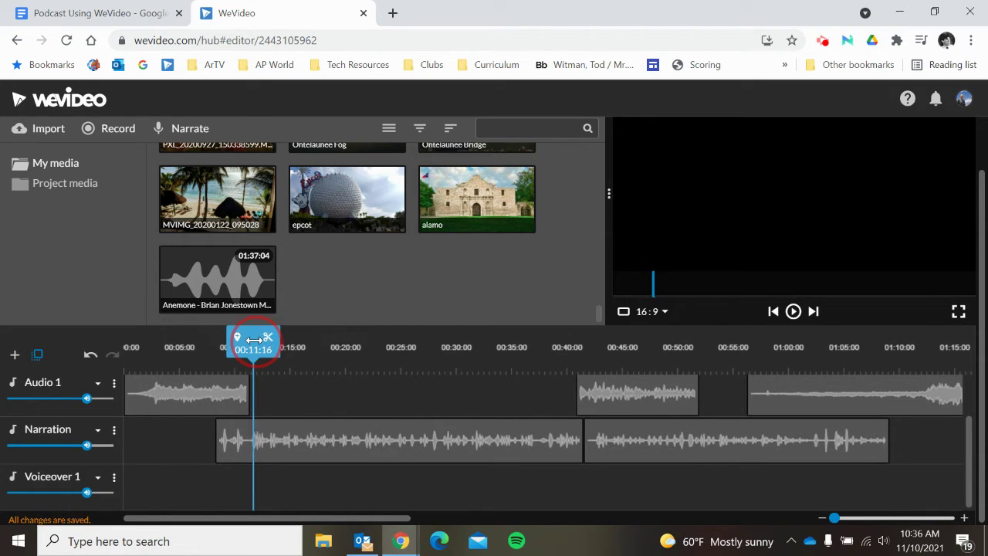
{"action": "left_click", "coordinate": [251, 450]}
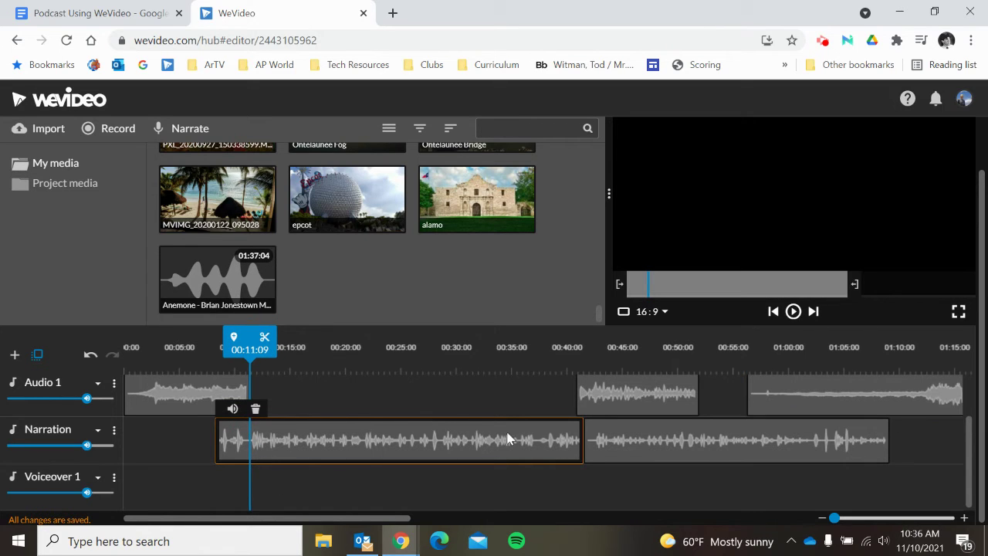
{"action": "left_click", "coordinate": [266, 338]}
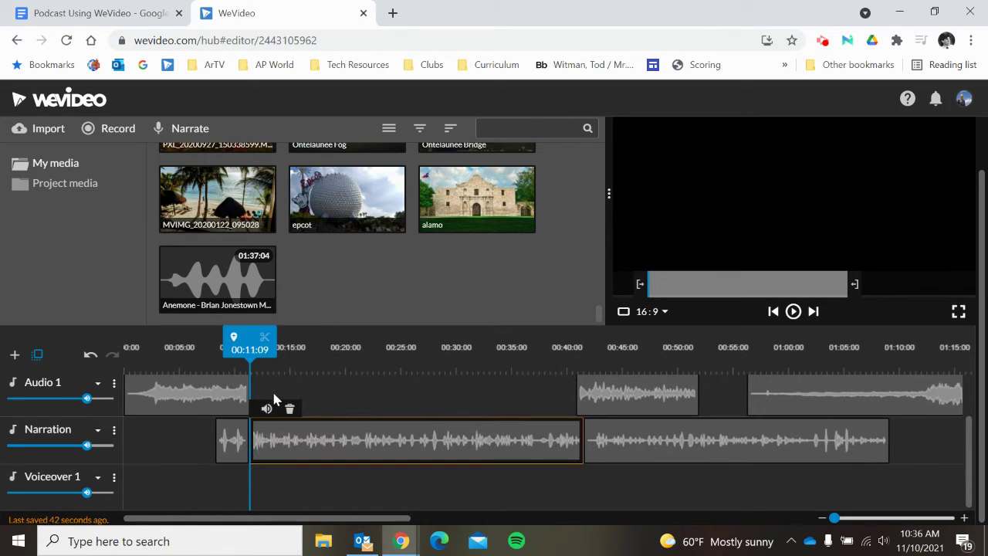
{"action": "left_click", "coordinate": [231, 445]}
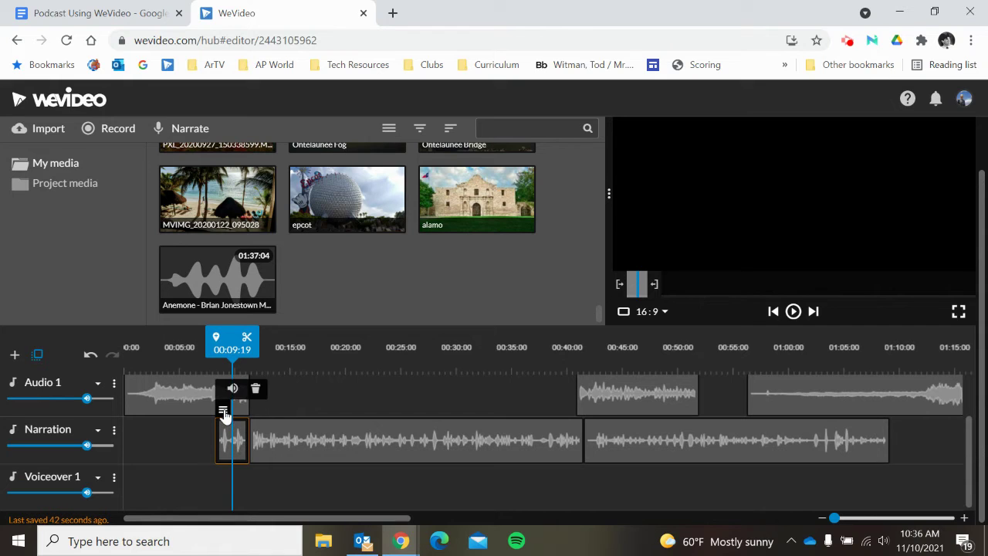
{"action": "mouse_move", "coordinate": [232, 394]}
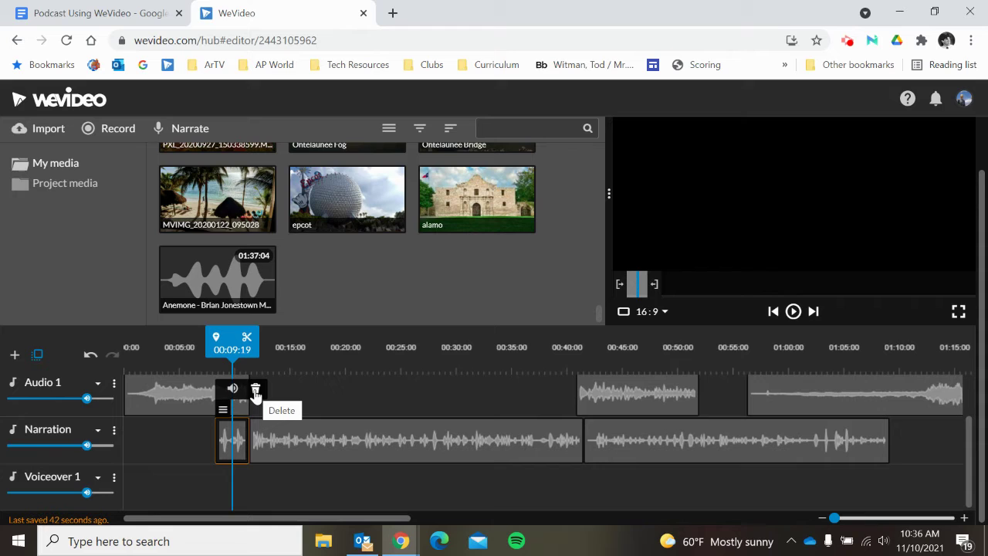
{"action": "left_click", "coordinate": [255, 392]}
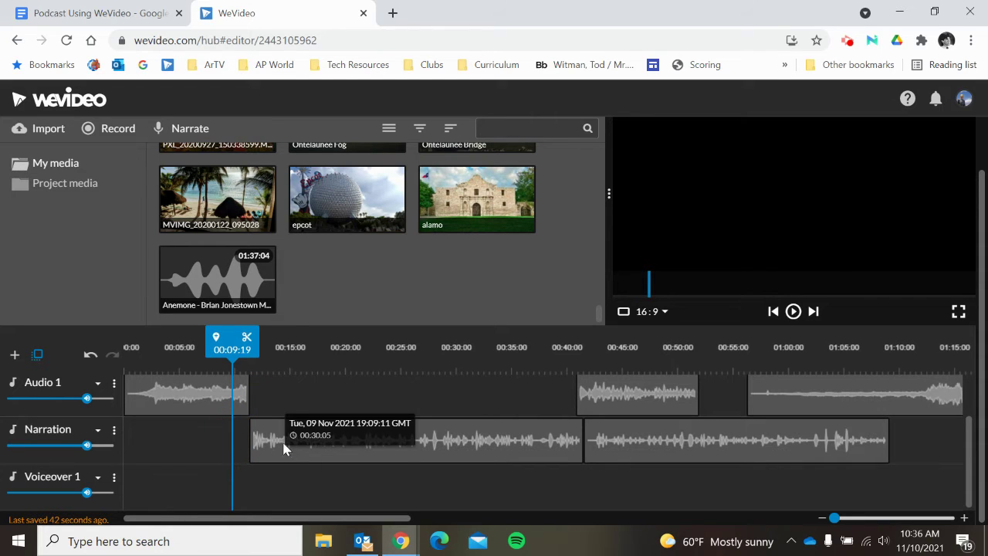
Step: Shift the narration clips earlier back to back, aligning Barking and Growling with the second clip
{"action": "left_click_drag", "start_coordinate": [285, 447], "coordinate": [255, 440]}
{"action": "left_click_drag", "start_coordinate": [605, 451], "coordinate": [586, 446]}
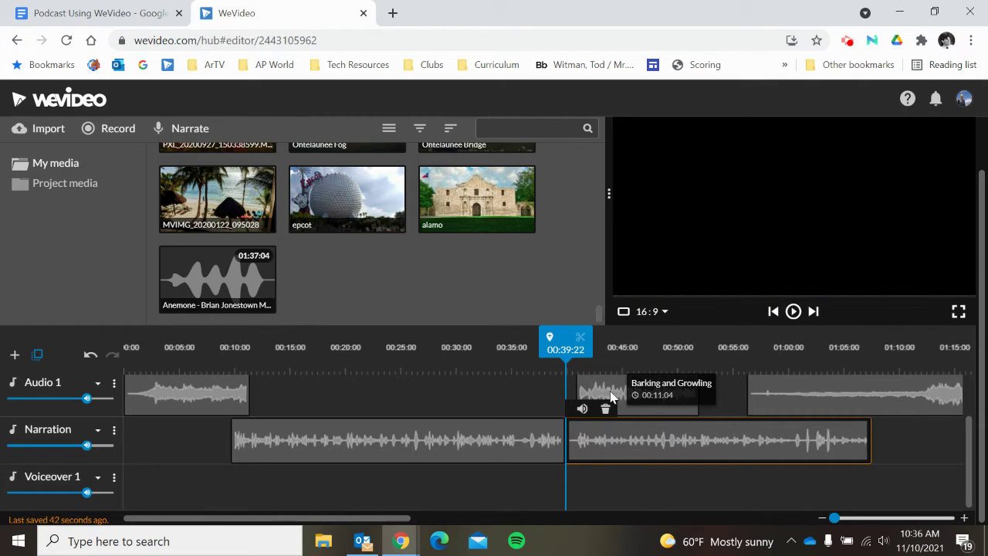
{"action": "left_click_drag", "start_coordinate": [611, 395], "coordinate": [593, 395]}
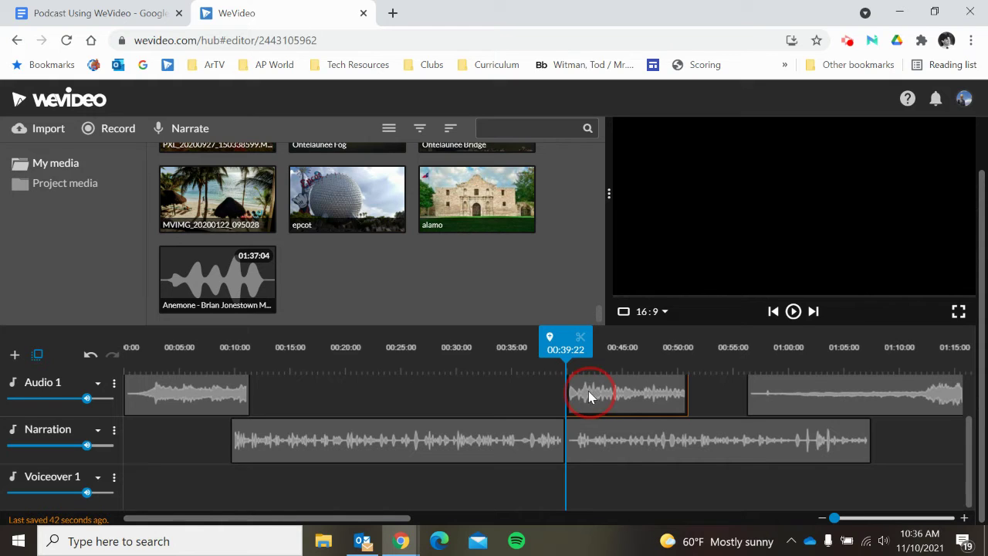
{"action": "left_click_drag", "start_coordinate": [590, 396], "coordinate": [580, 395]}
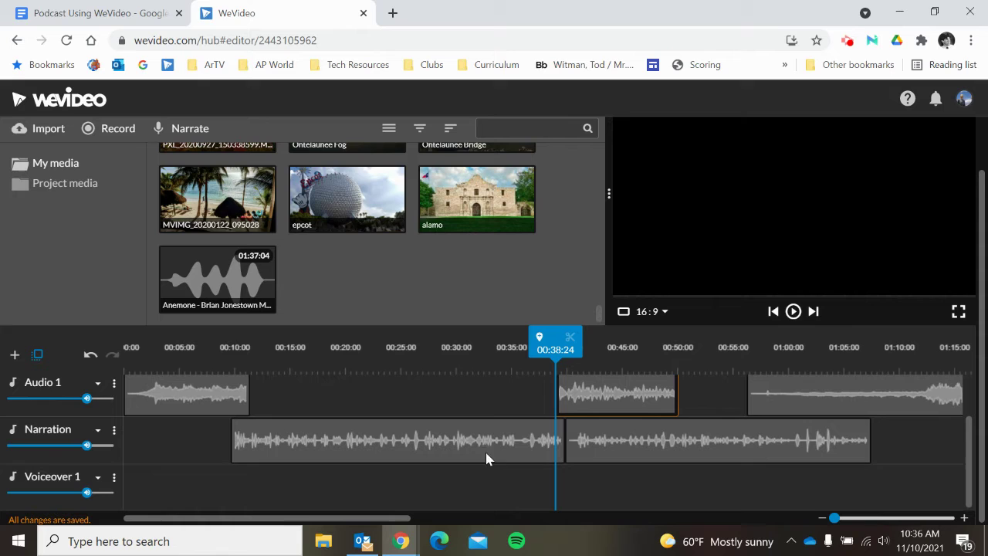
{"action": "left_click", "coordinate": [772, 311]}
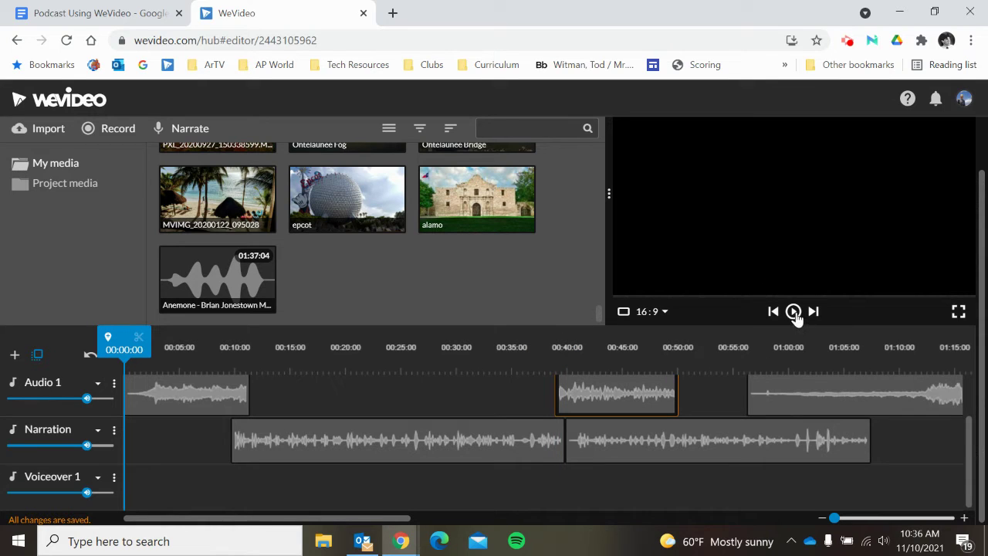
{"action": "left_click", "coordinate": [793, 311]}
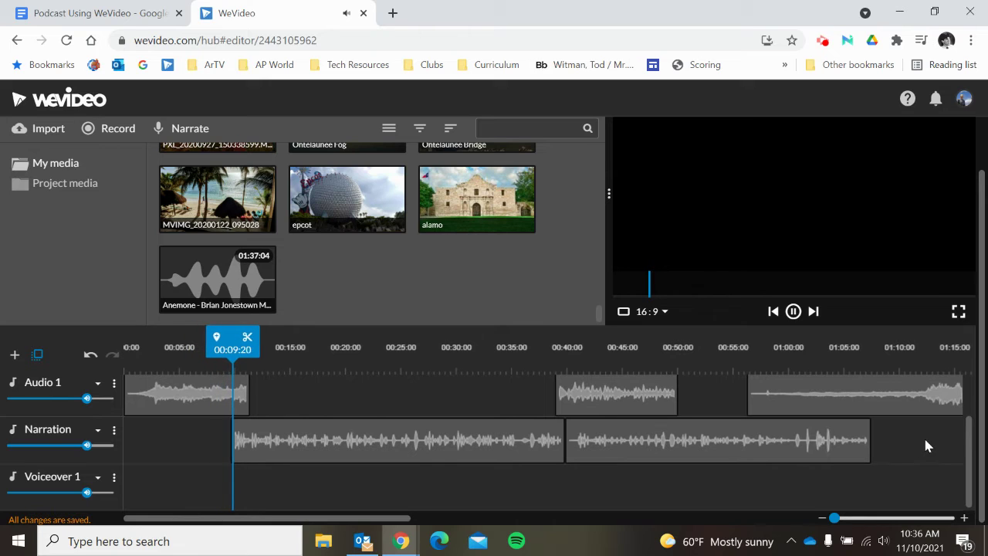
{"action": "left_click", "coordinate": [794, 312]}
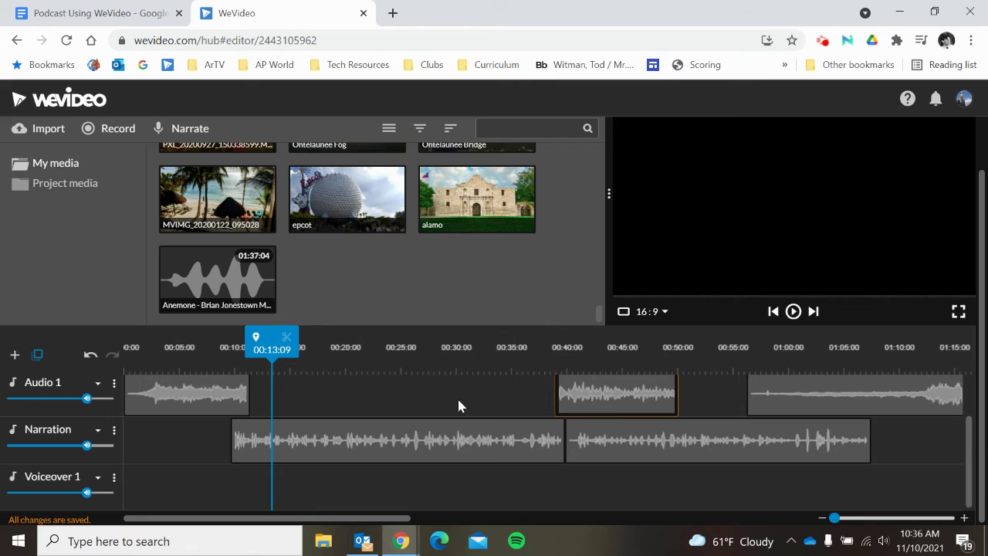
{"action": "left_click_drag", "start_coordinate": [271, 347], "coordinate": [540, 356]}
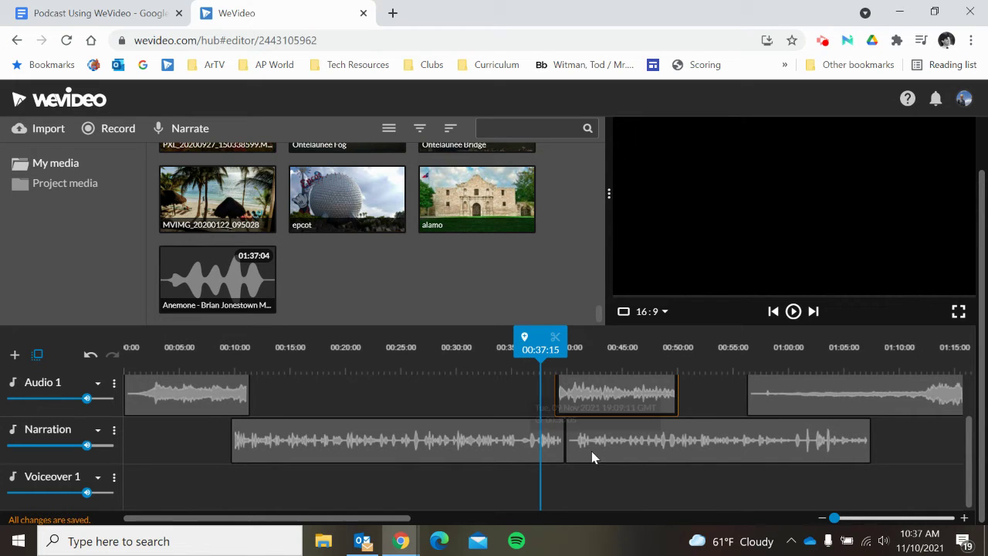
{"action": "left_click", "coordinate": [794, 311]}
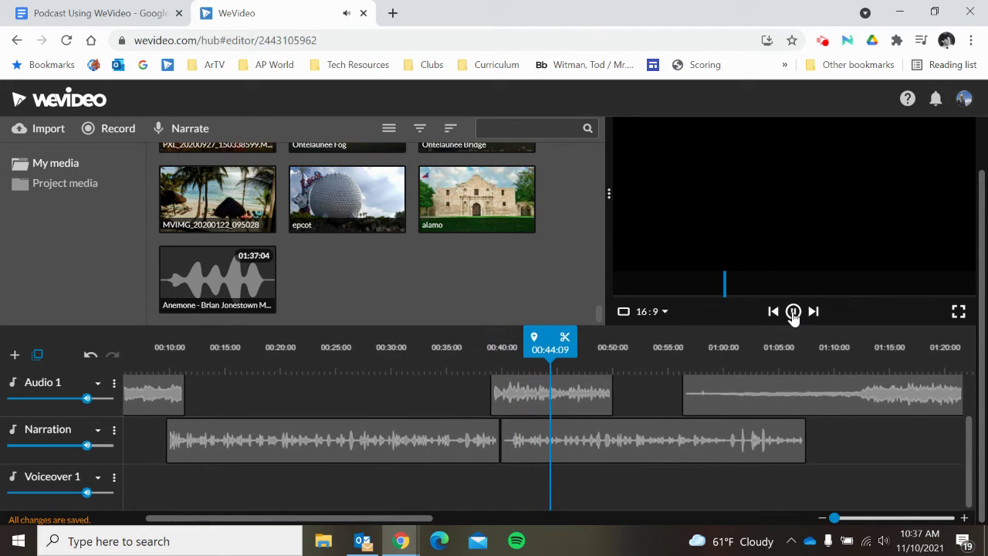
{"action": "left_click", "coordinate": [598, 393]}
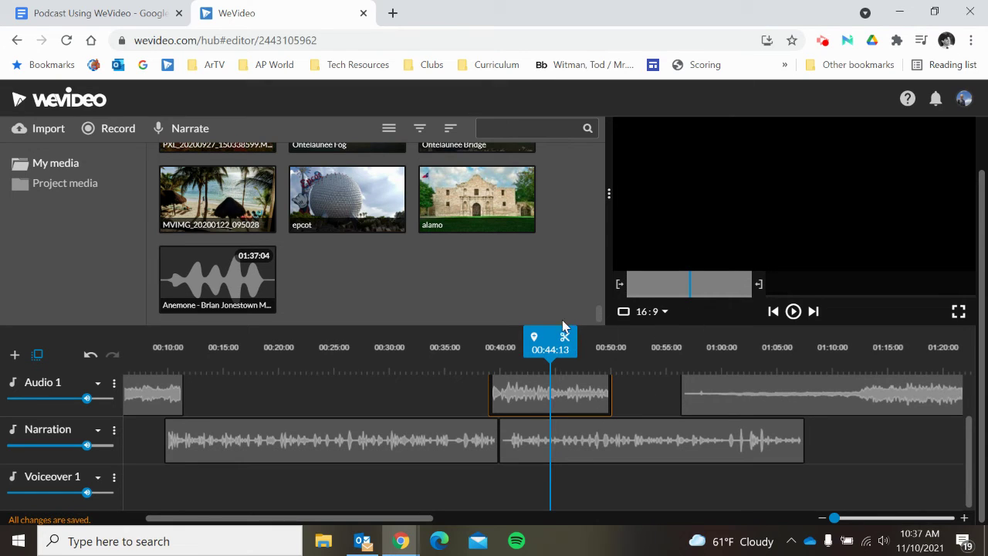
{"action": "left_click_drag", "start_coordinate": [562, 332], "coordinate": [662, 339]}
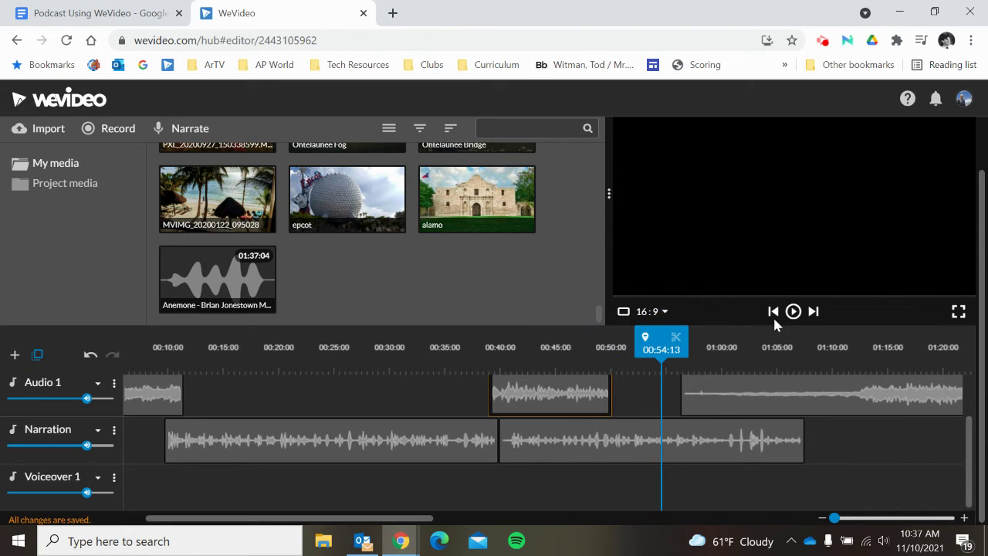
{"action": "left_click", "coordinate": [794, 311]}
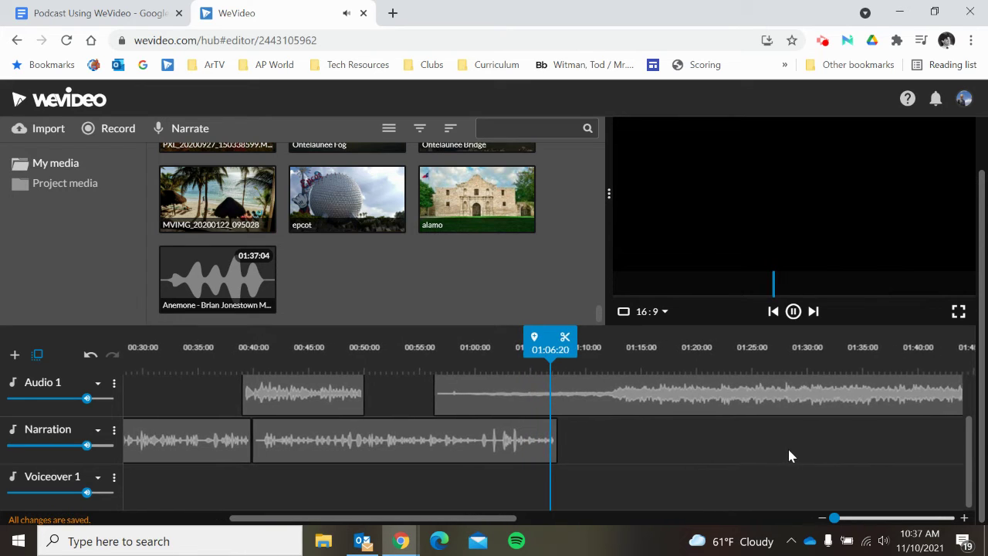
{"action": "left_click", "coordinate": [792, 311]}
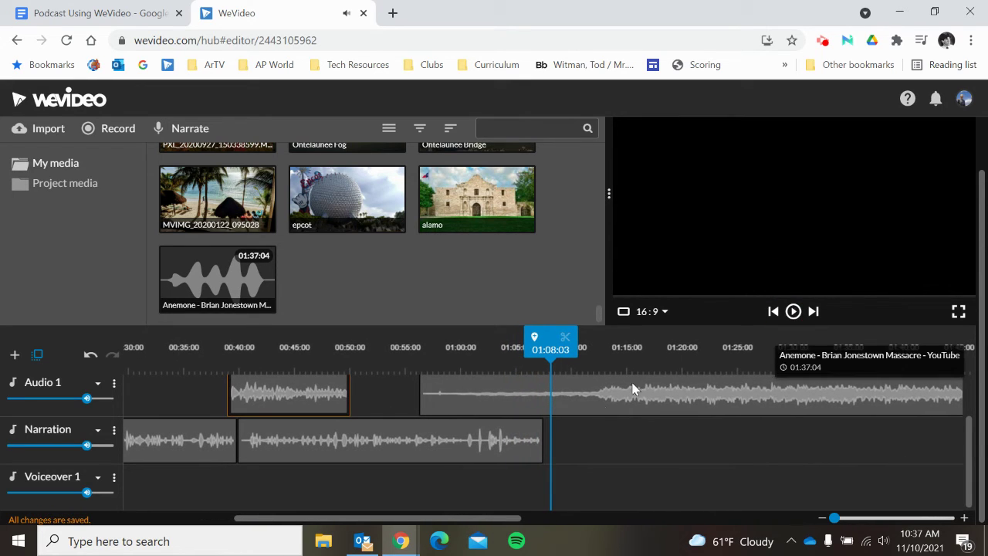
{"action": "left_click_drag", "start_coordinate": [551, 340], "coordinate": [585, 337]}
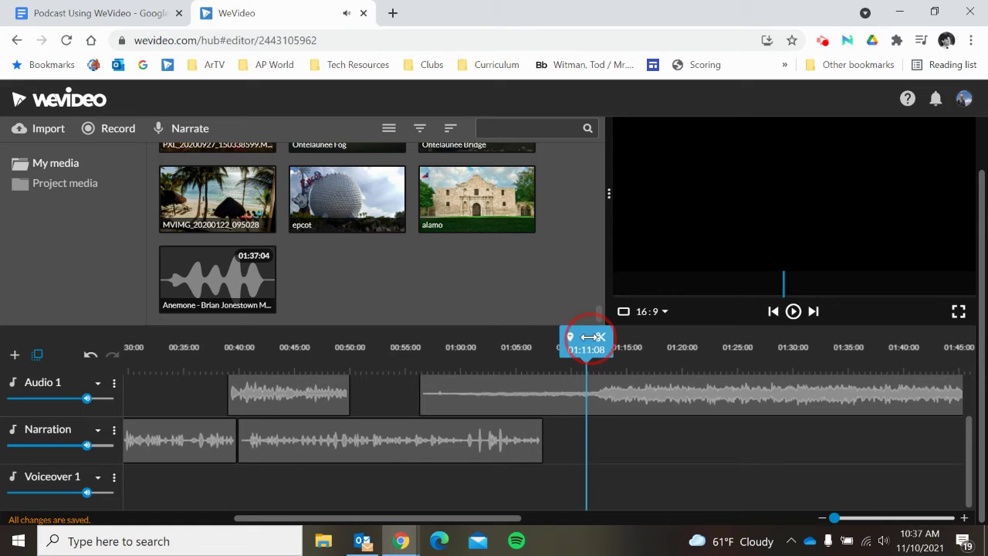
Step: Split off and delete the ending music's quiet opening, then move the rest earlier
{"action": "left_click", "coordinate": [584, 397]}
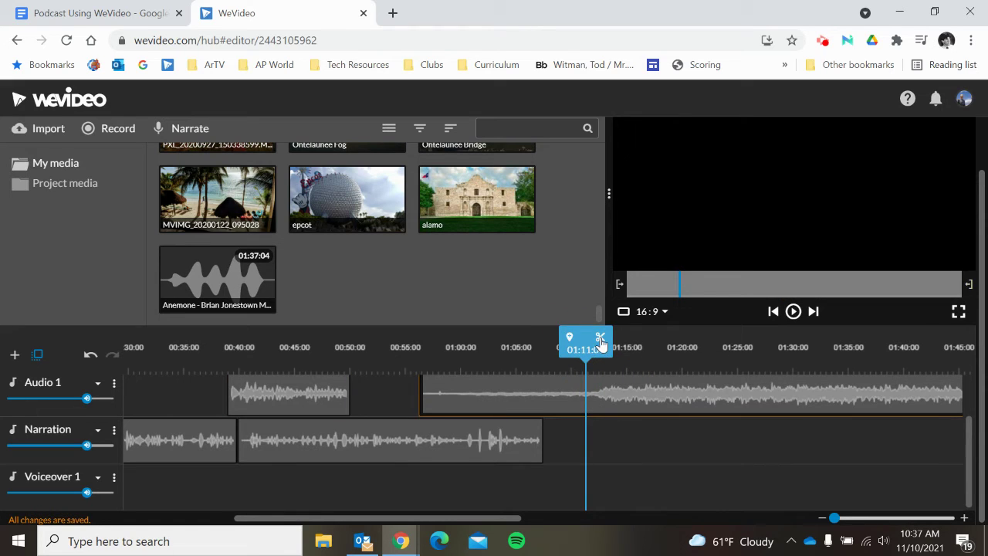
{"action": "left_click", "coordinate": [600, 341]}
{"action": "left_click", "coordinate": [548, 394]}
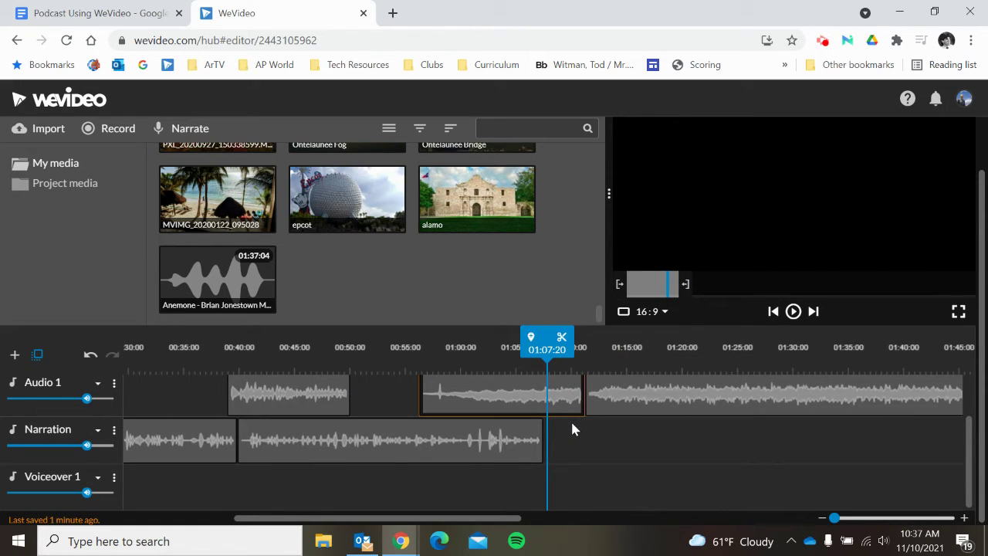
{"action": "key", "text": "Delete"}
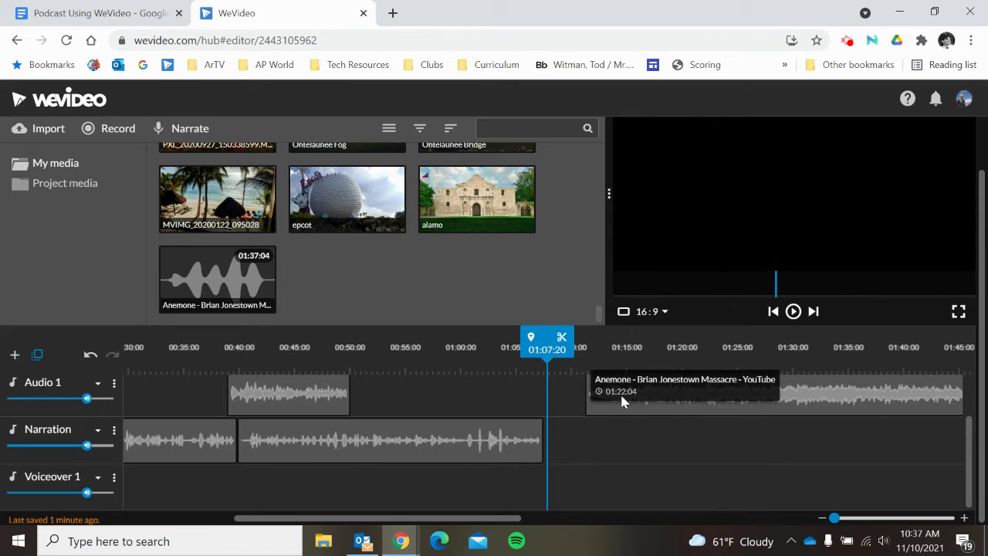
{"action": "left_click_drag", "start_coordinate": [619, 394], "coordinate": [511, 397]}
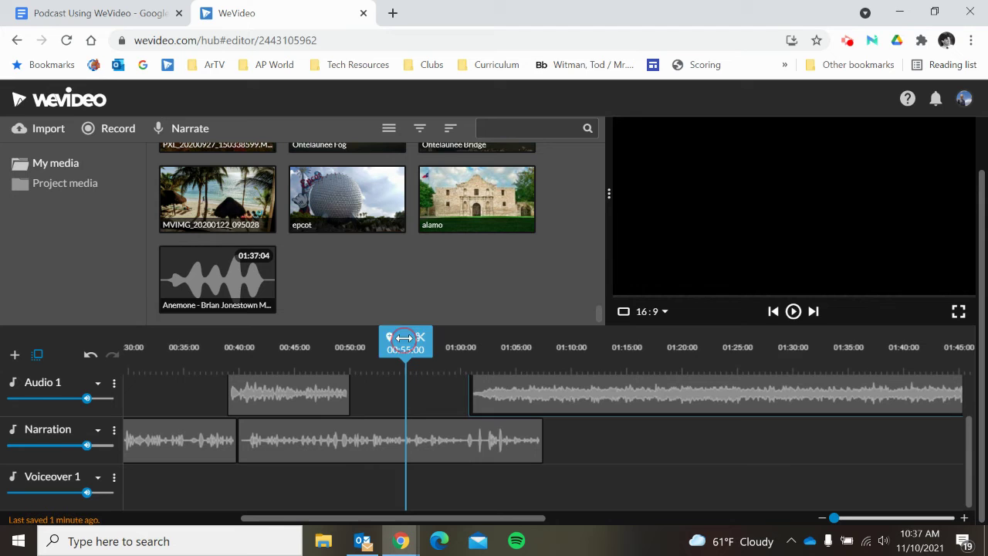
Step: Play back the transition into the ending music, stopping at 1:08
{"action": "left_click", "coordinate": [793, 312]}
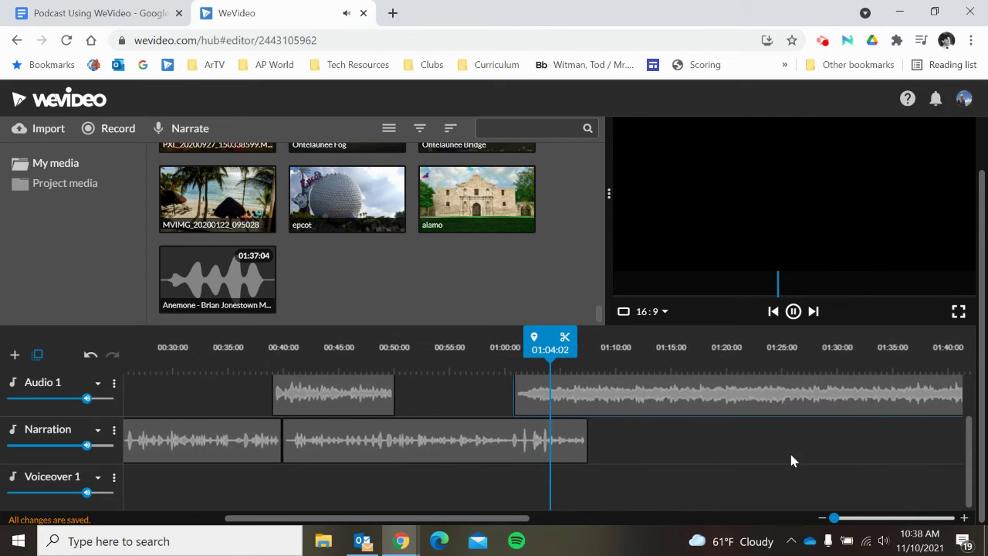
{"action": "left_click", "coordinate": [793, 311]}
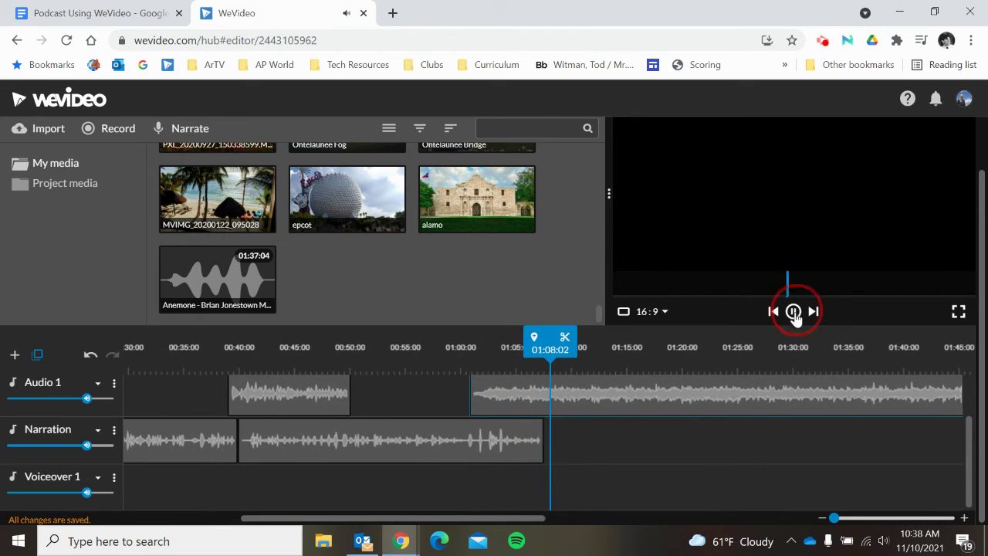
{"action": "left_click_drag", "start_coordinate": [540, 518], "coordinate": [351, 525]}
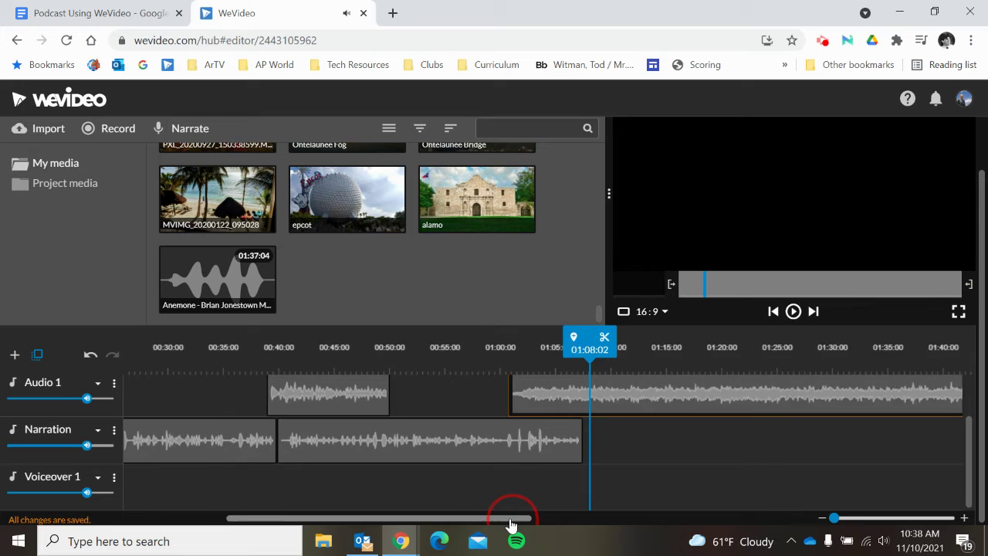
{"action": "mouse_move", "coordinate": [46, 382]}
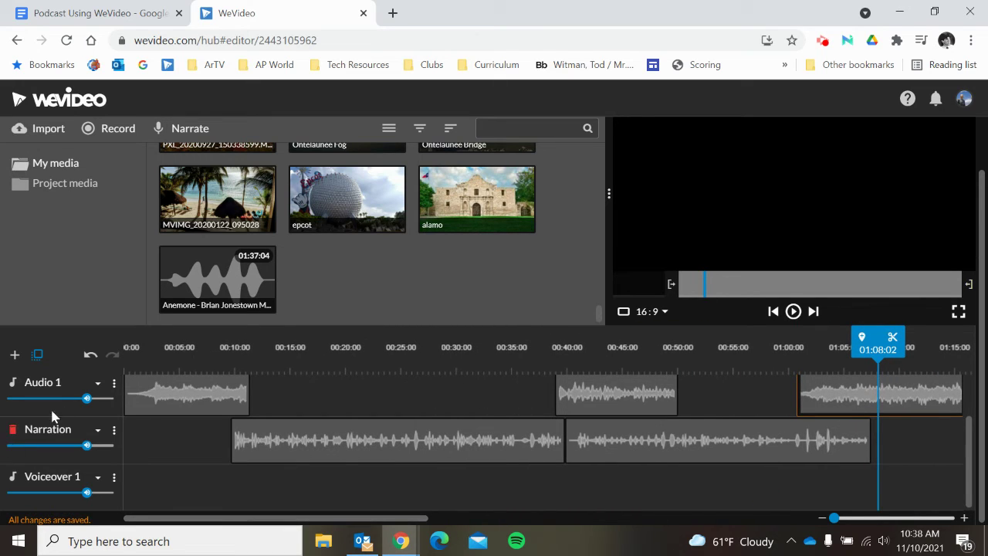
Step: Turn on Show levels for the Audio 1 track to reveal the intro music's fade-out
{"action": "left_click", "coordinate": [114, 385]}
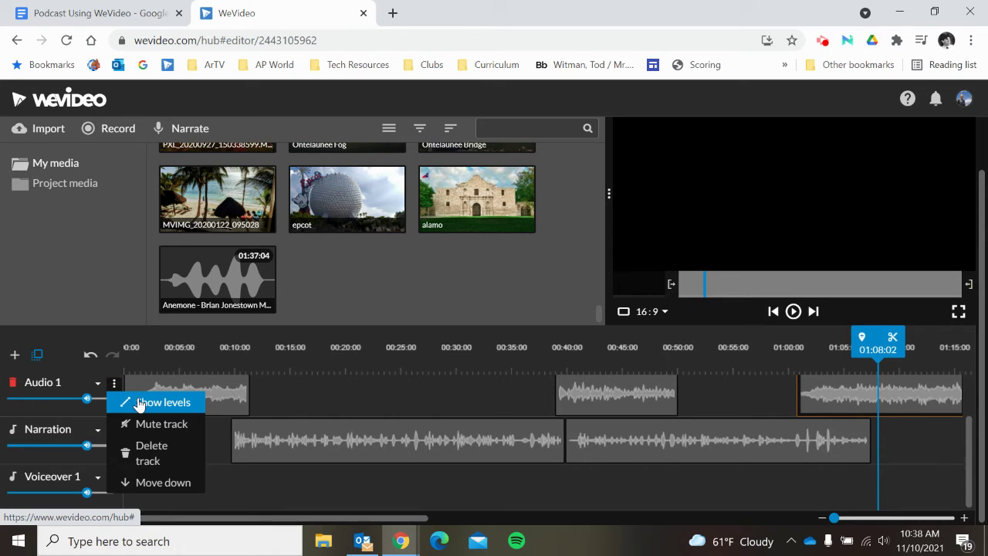
{"action": "left_click", "coordinate": [147, 401]}
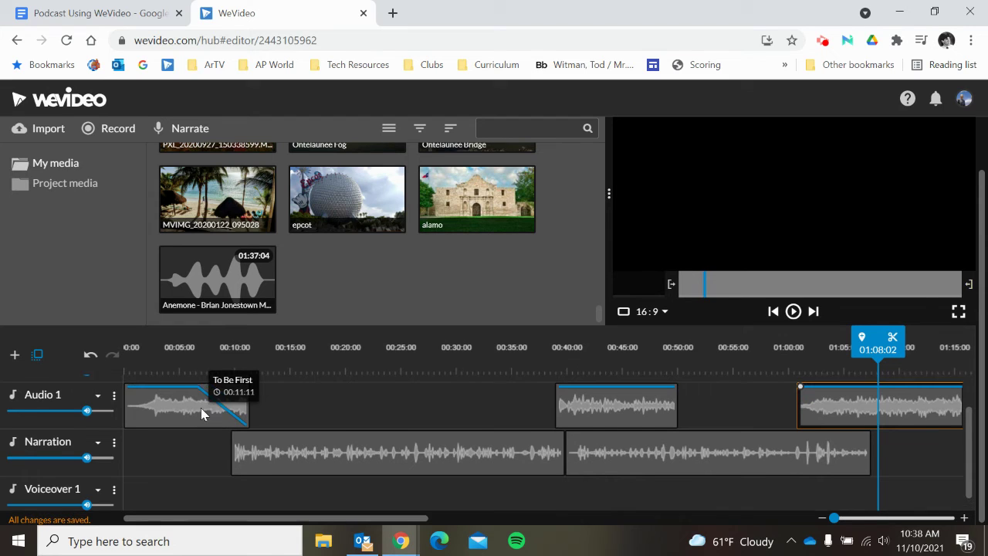
{"action": "scroll", "coordinate": [181, 425], "scroll_direction": "up", "scroll_amount": 2}
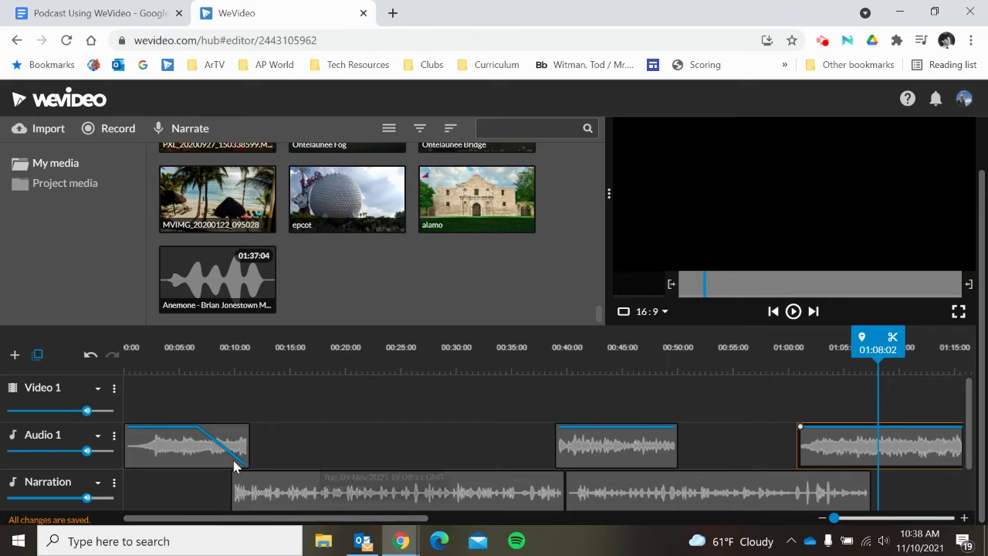
{"action": "left_click_drag", "start_coordinate": [281, 517], "coordinate": [347, 532]}
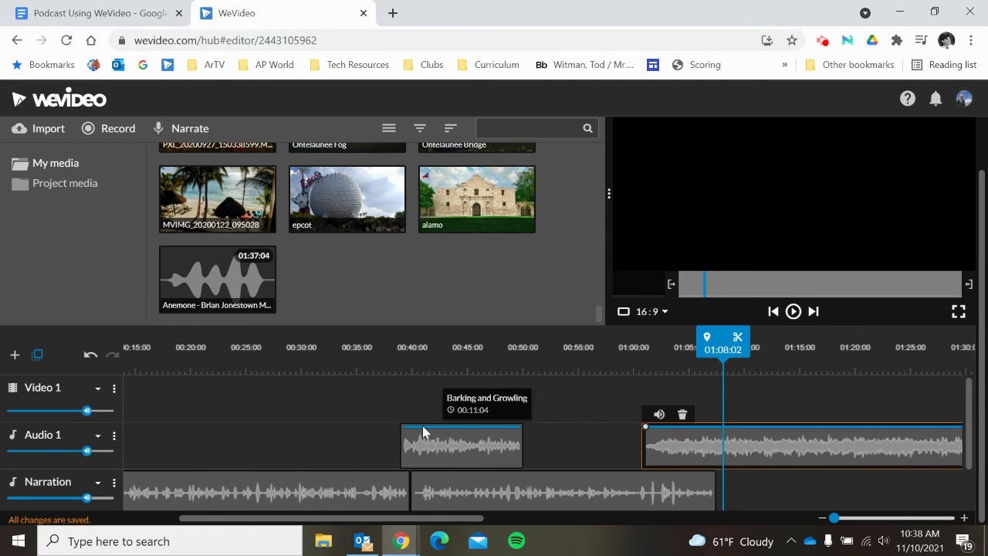
Step: Lower the Barking and Growling effect's volume line to about 44%, then rewind to 00:34
{"action": "left_click", "coordinate": [422, 429]}
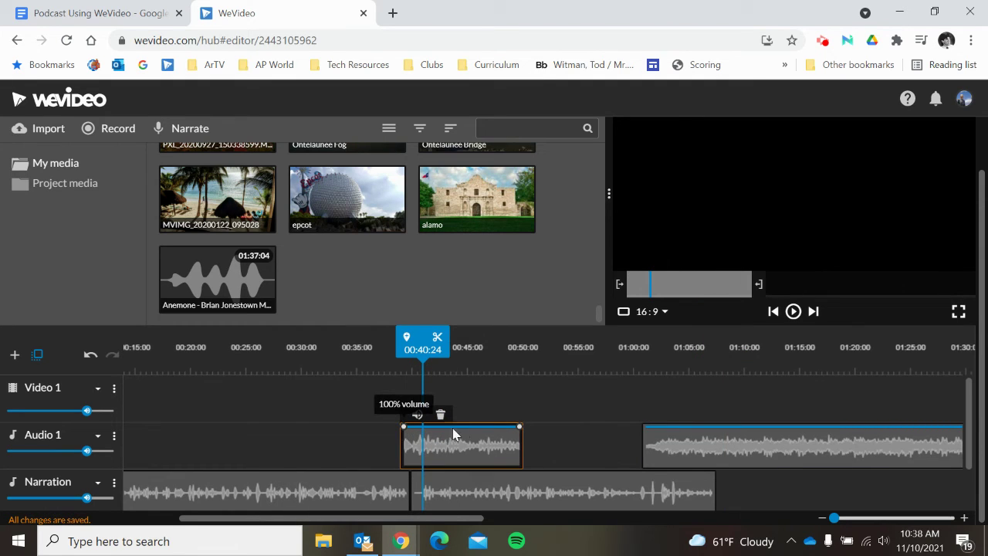
{"action": "mouse_move", "coordinate": [519, 426]}
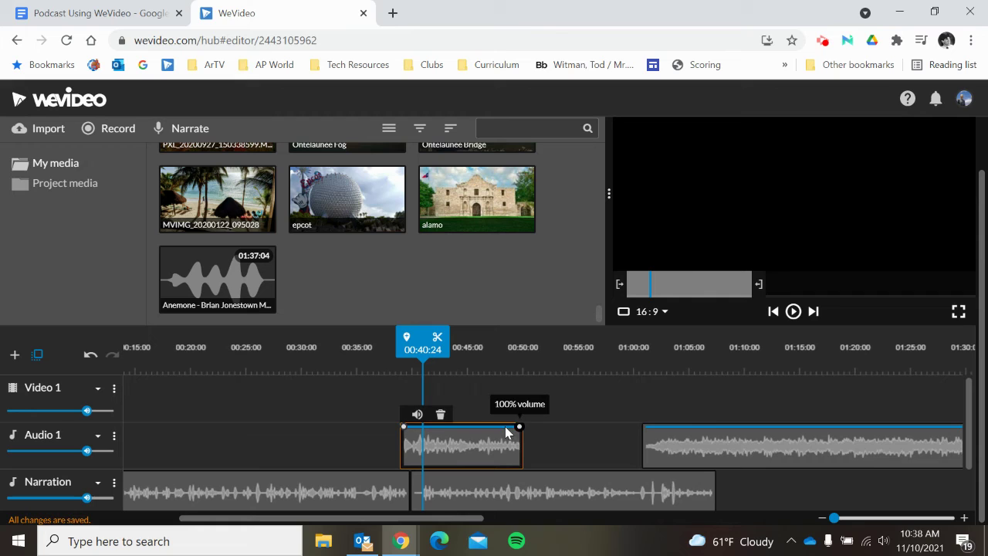
{"action": "left_click_drag", "start_coordinate": [403, 427], "coordinate": [403, 452]}
{"action": "left_click_drag", "start_coordinate": [519, 429], "coordinate": [519, 449]}
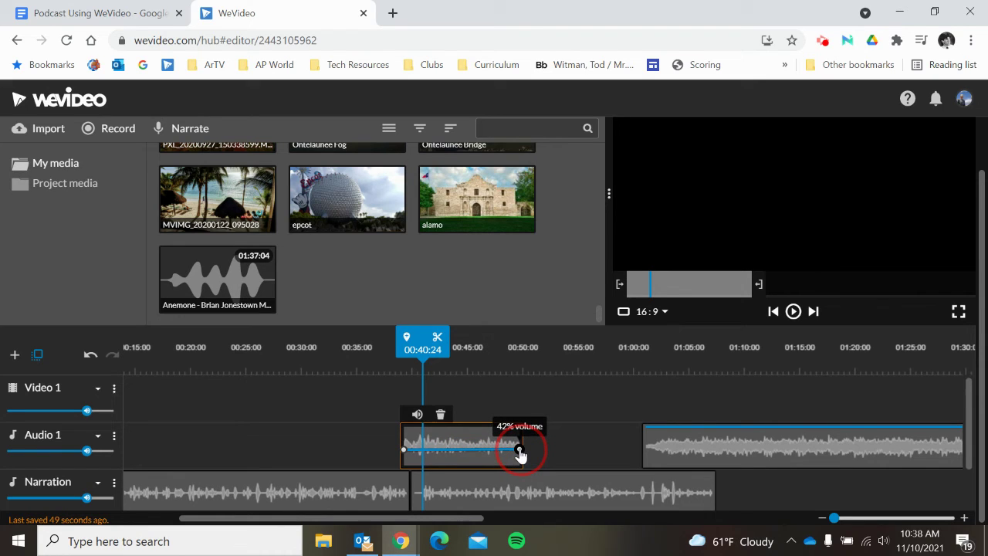
{"action": "left_click_drag", "start_coordinate": [520, 450], "coordinate": [519, 448]}
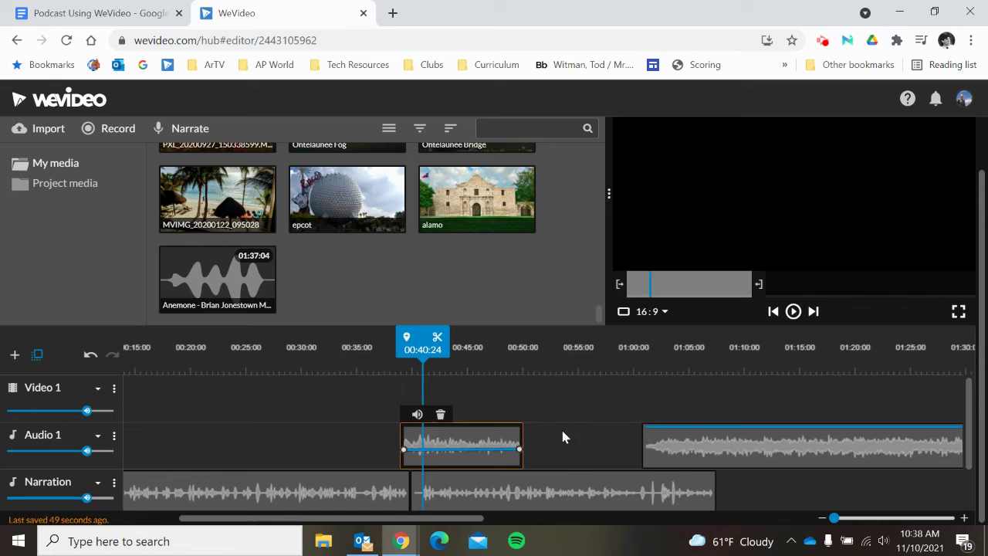
{"action": "left_click_drag", "start_coordinate": [422, 340], "coordinate": [341, 342]}
{"action": "left_click", "coordinate": [790, 313]}
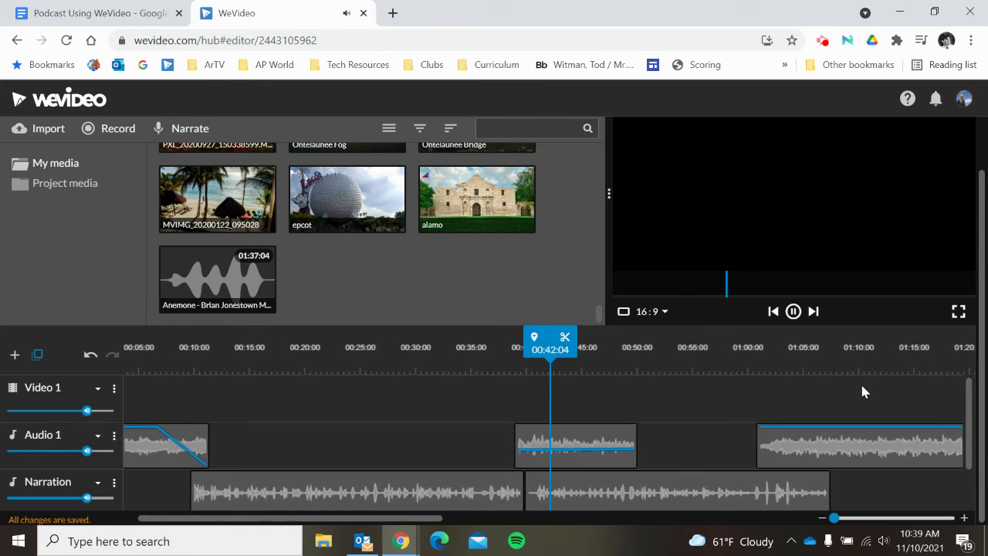
{"action": "left_click", "coordinate": [793, 310]}
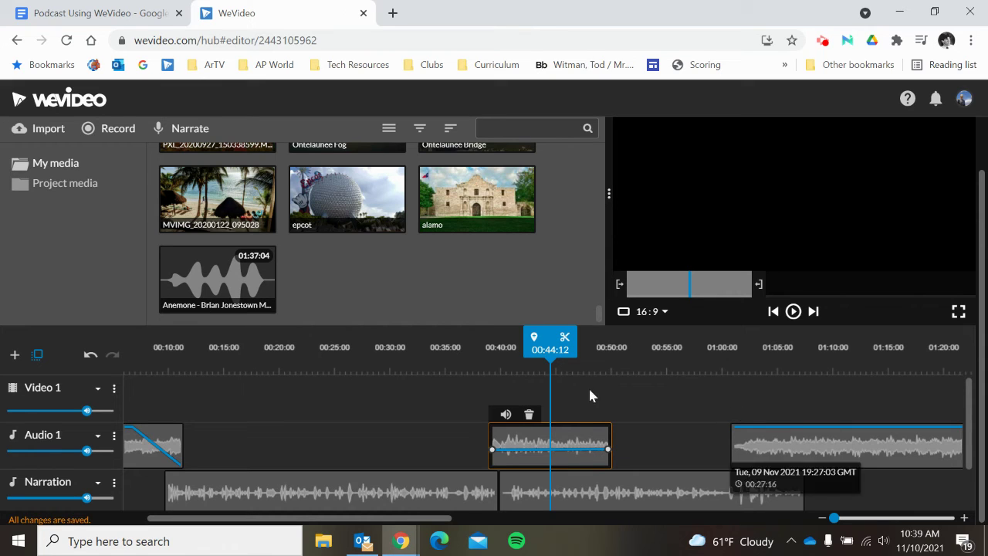
Step: Preview the start of the ending music, stopping at 01:07:12
{"action": "left_click_drag", "start_coordinate": [550, 343], "coordinate": [720, 350]}
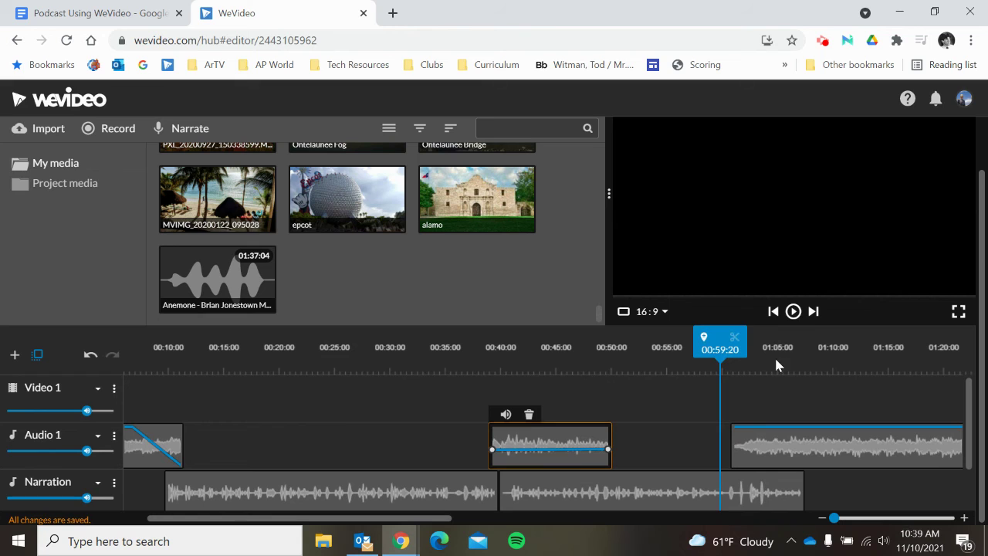
{"action": "left_click", "coordinate": [793, 311]}
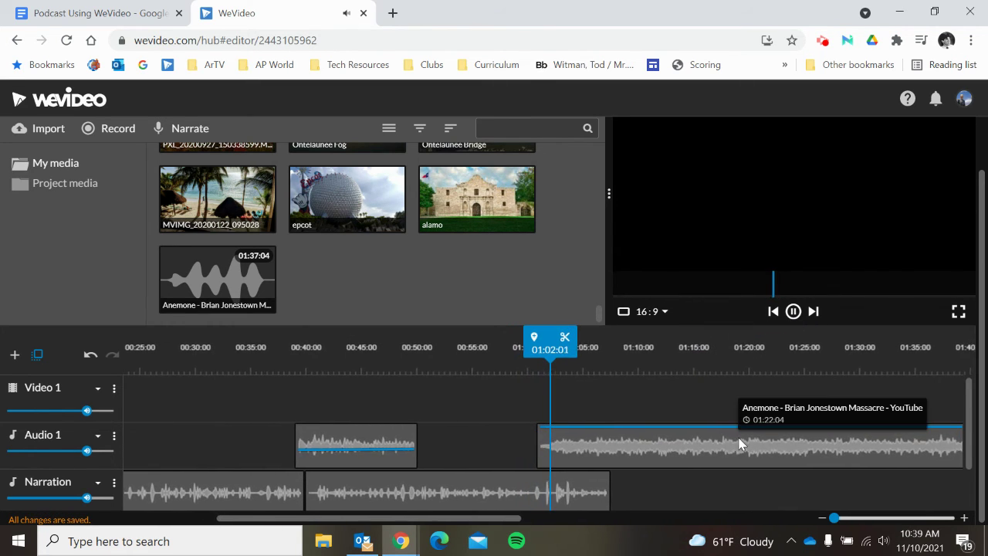
{"action": "left_click", "coordinate": [793, 311]}
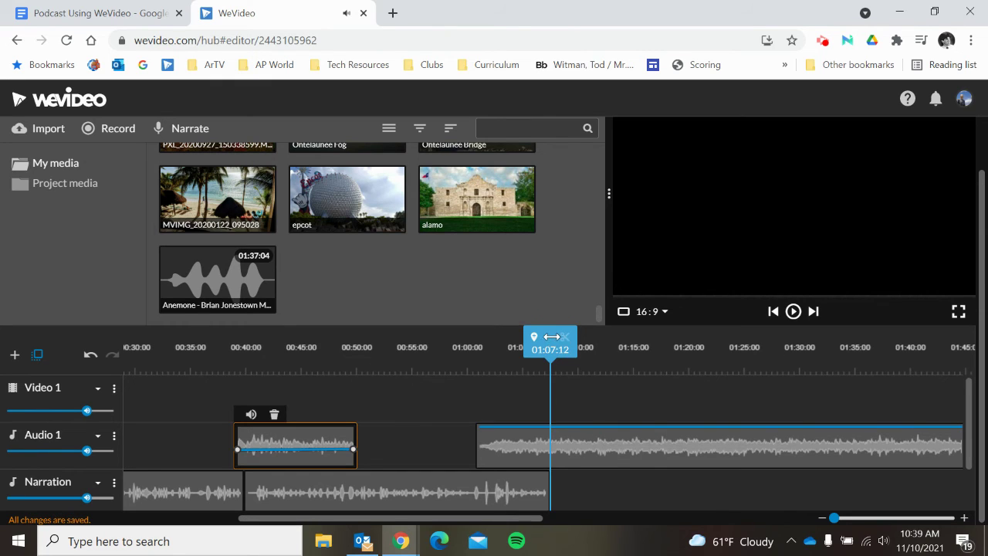
Step: Split the ending music at about 01:12 and delete the tail after it
{"action": "left_click_drag", "start_coordinate": [551, 336], "coordinate": [603, 340]}
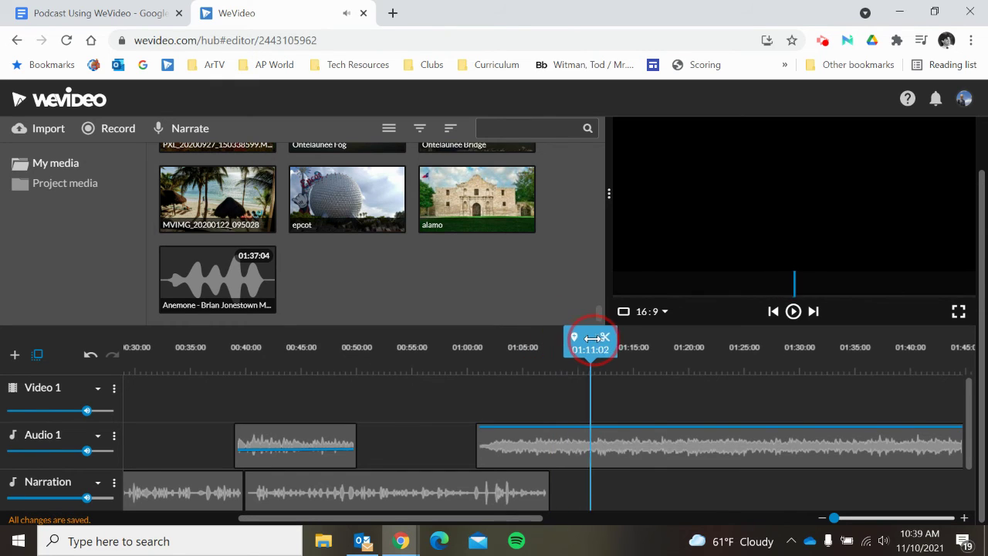
{"action": "left_click", "coordinate": [605, 454]}
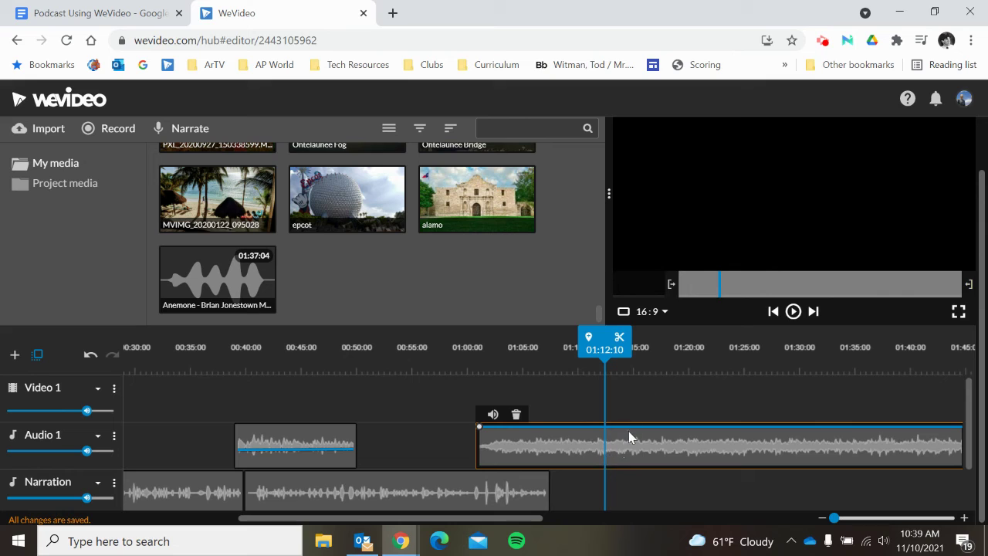
{"action": "left_click", "coordinate": [619, 340]}
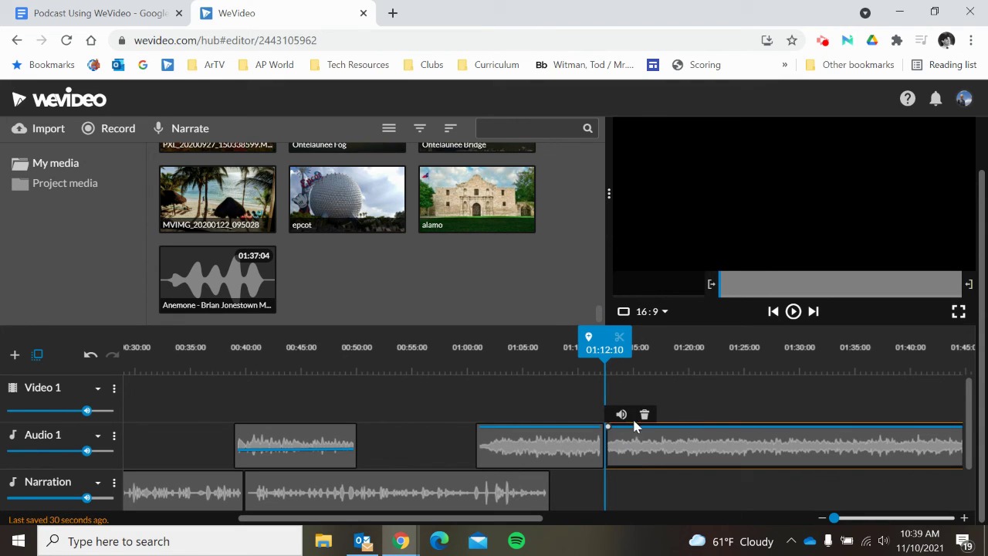
{"action": "left_click", "coordinate": [645, 414]}
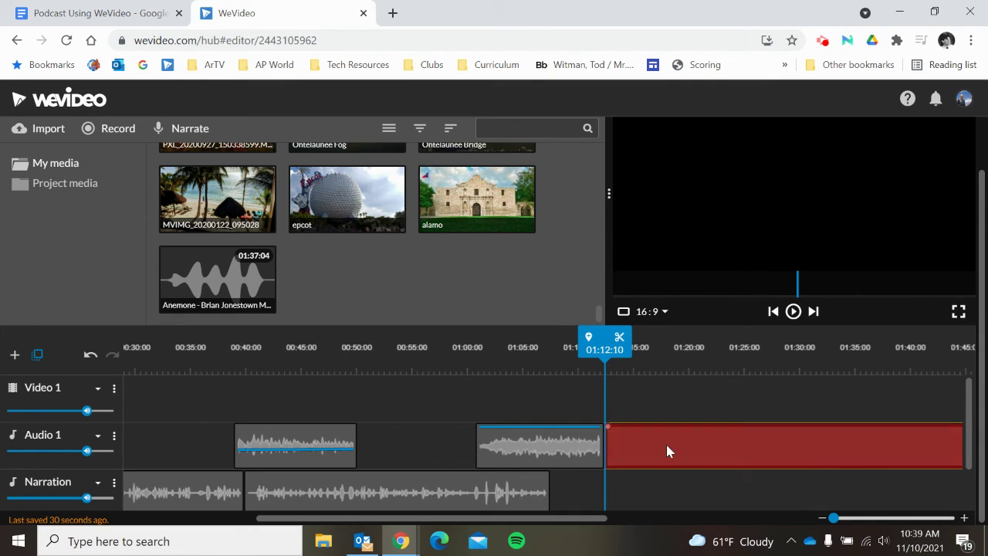
Step: Drop the ending music's start volume to about 40% with a 43% midpoint keyframe, ramping to full
{"action": "left_click", "coordinate": [557, 437]}
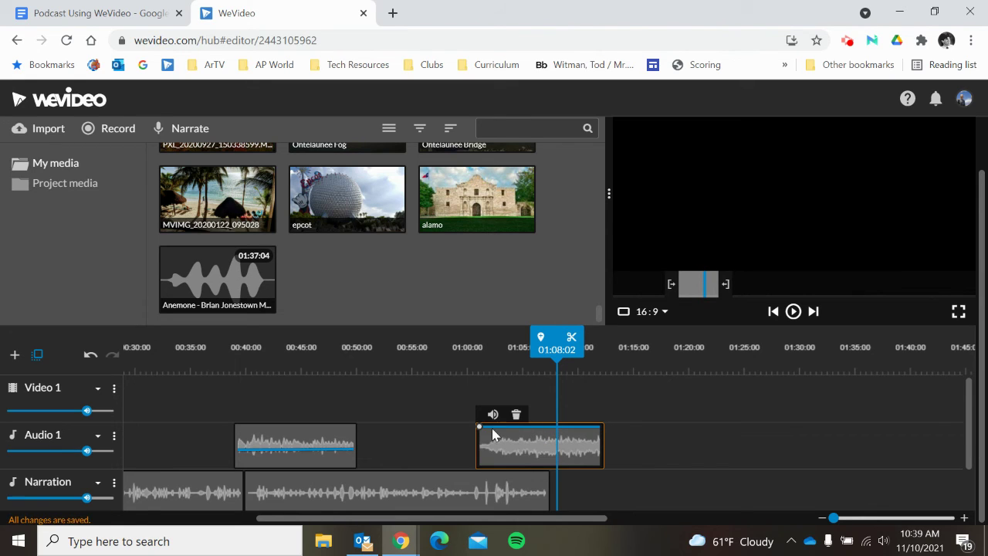
{"action": "mouse_move", "coordinate": [478, 427]}
{"action": "left_click_drag", "start_coordinate": [478, 429], "coordinate": [479, 449]}
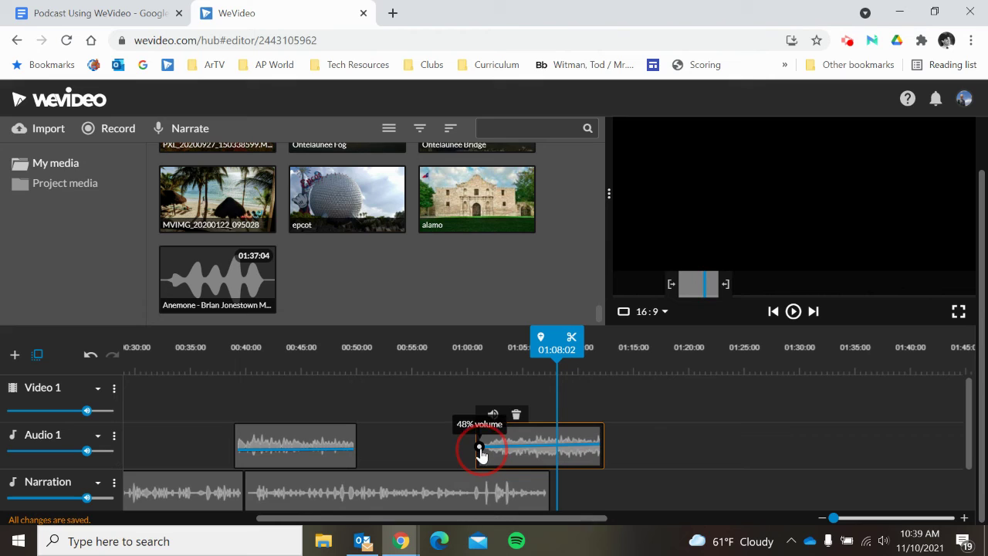
{"action": "left_click_drag", "start_coordinate": [479, 447], "coordinate": [480, 451]}
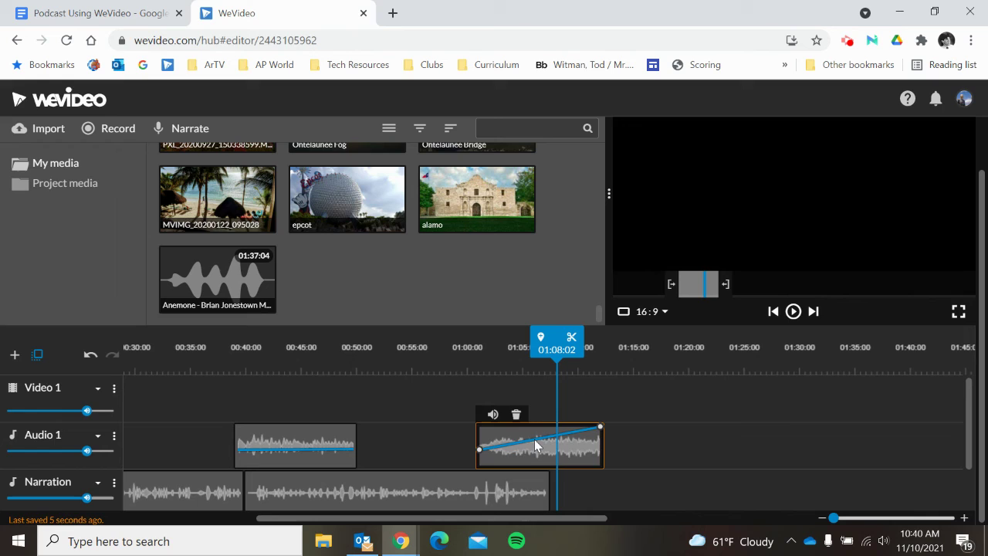
{"action": "left_click", "coordinate": [534, 439]}
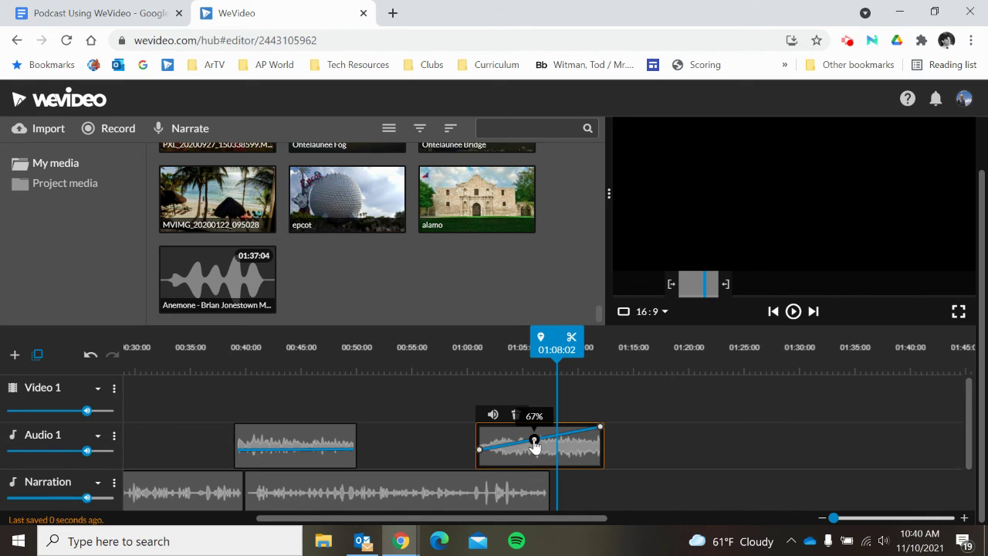
{"action": "left_click_drag", "start_coordinate": [534, 439], "coordinate": [533, 449]}
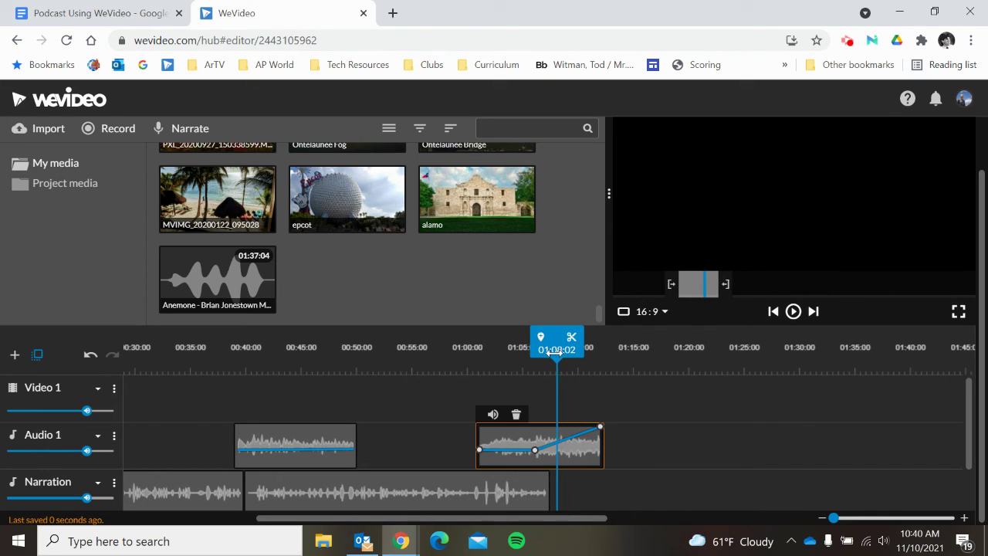
{"action": "left_click_drag", "start_coordinate": [555, 351], "coordinate": [443, 351]}
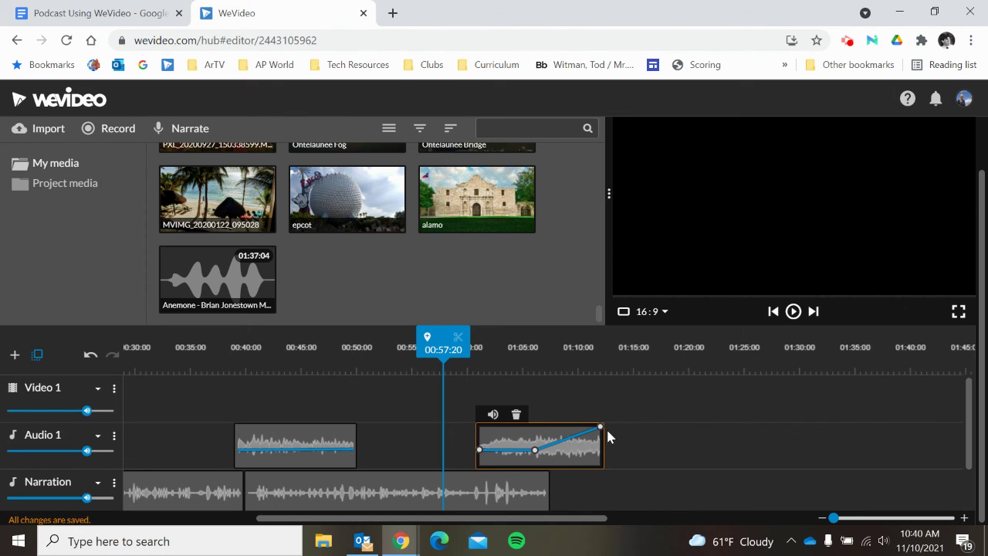
{"action": "left_click", "coordinate": [793, 311]}
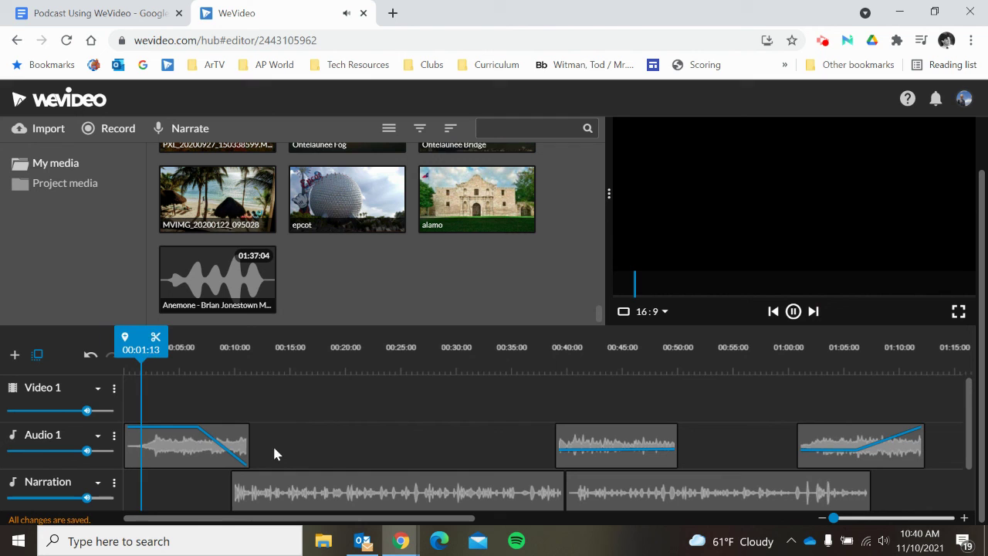
{"action": "left_click", "coordinate": [792, 310]}
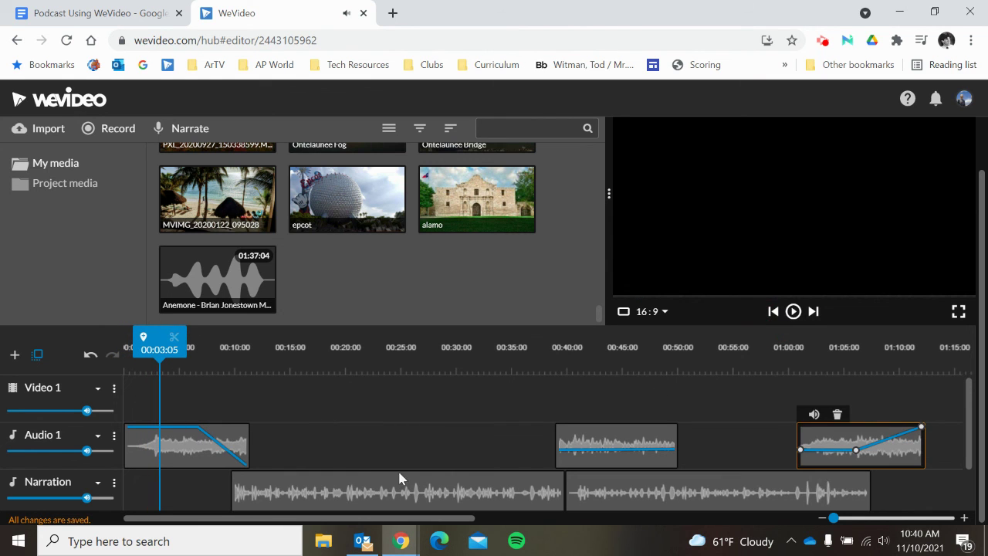
{"action": "scroll", "coordinate": [510, 455], "scroll_direction": "down", "scroll_amount": 1}
{"action": "scroll", "coordinate": [473, 456], "scroll_direction": "up", "scroll_amount": 1}
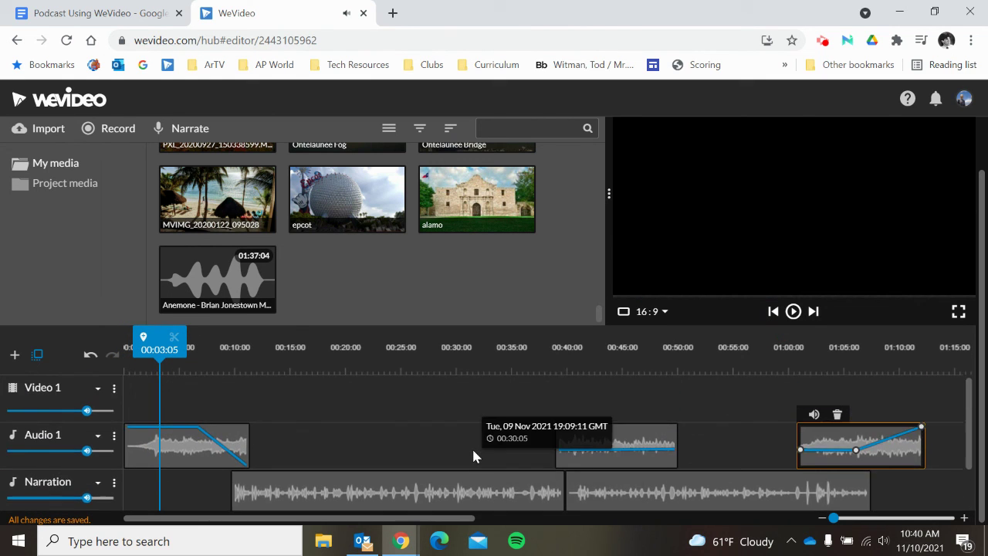
{"action": "scroll", "coordinate": [504, 455], "scroll_direction": "down", "scroll_amount": 1}
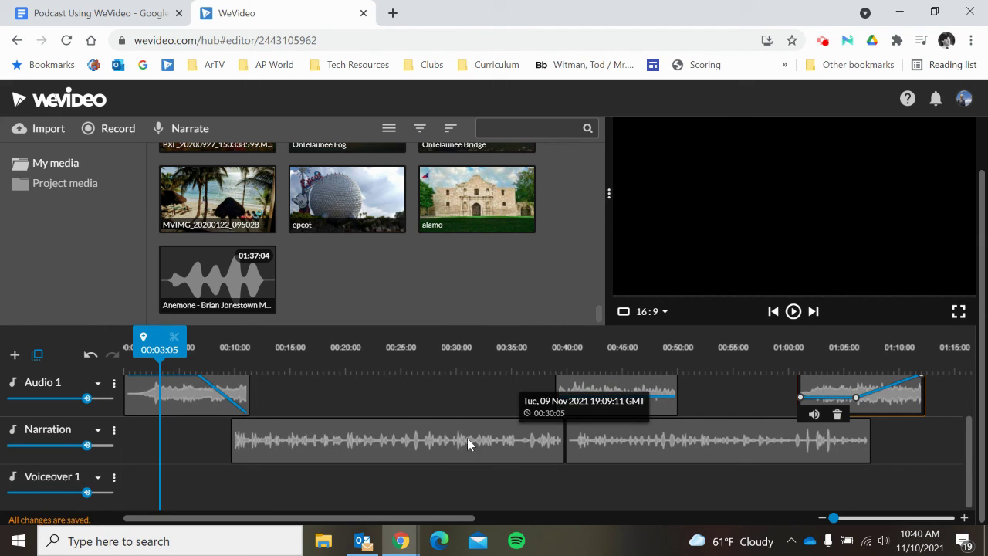
Step: Enable Show levels on the Narration track so both Narration clips display volume lines
{"action": "left_click", "coordinate": [420, 440]}
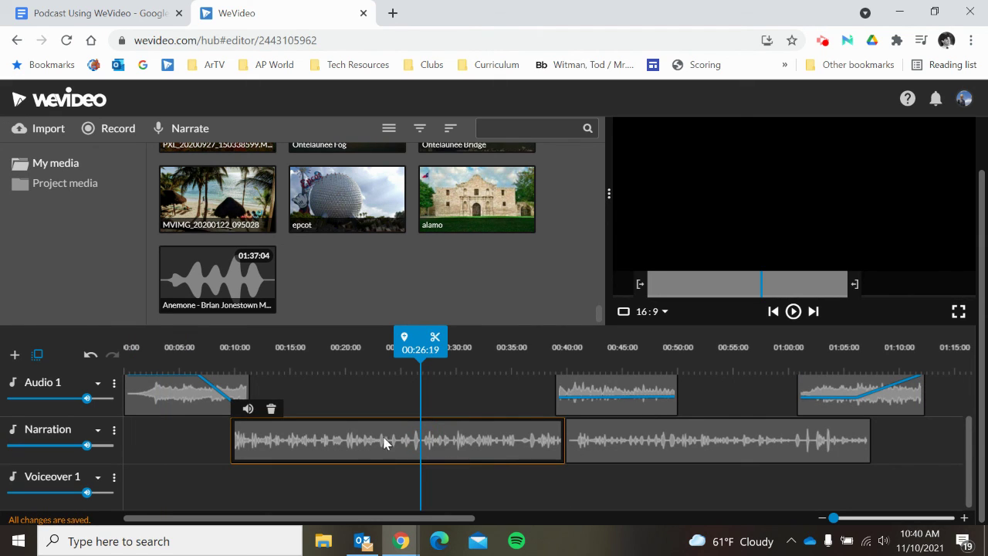
{"action": "mouse_move", "coordinate": [62, 429]}
{"action": "left_click", "coordinate": [114, 434]}
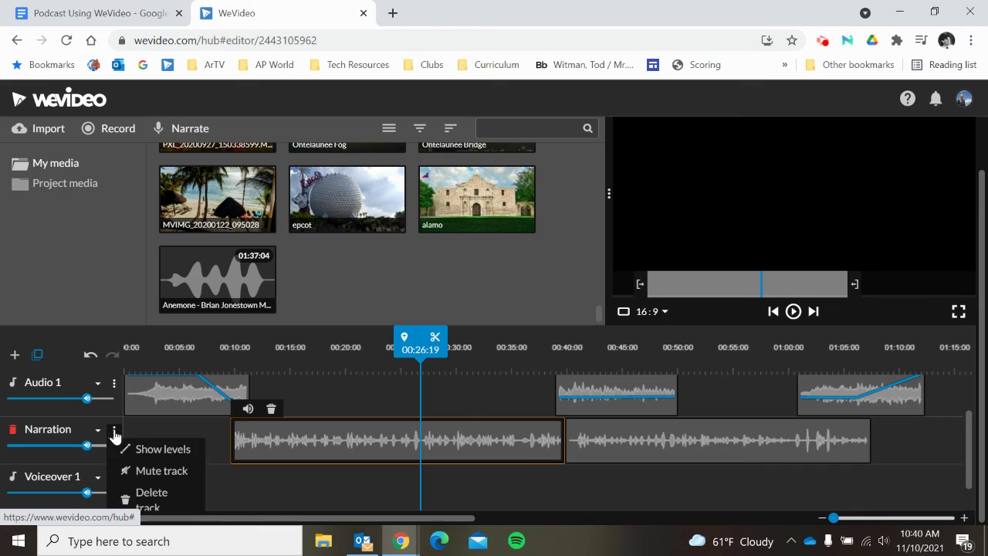
{"action": "left_click", "coordinate": [158, 448]}
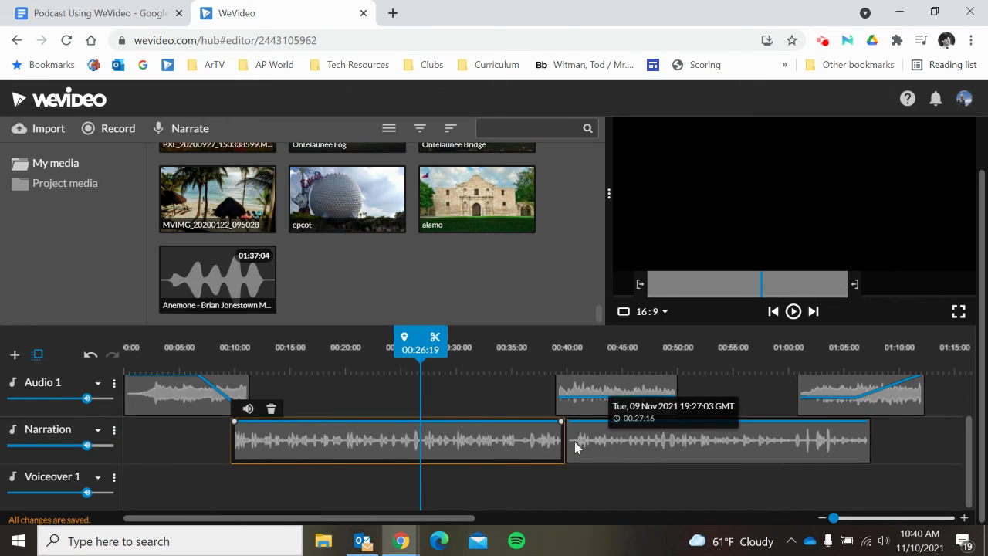